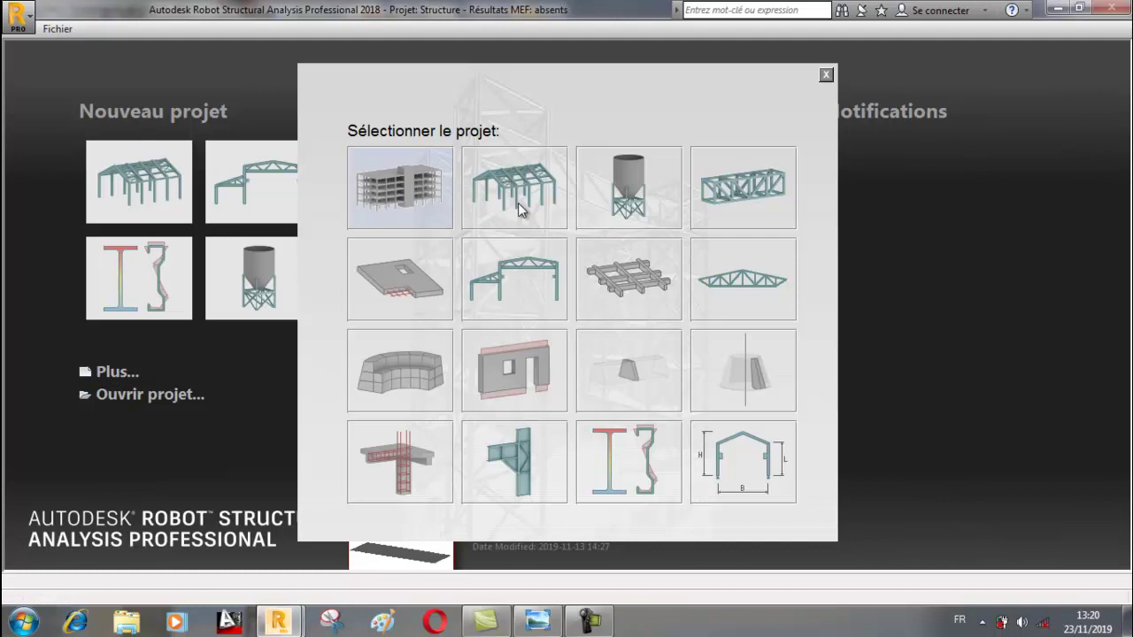
Create a 3D steel frame project and select kN as the force unit in the job preferences.
{"action": "left_click", "coordinate": [518, 203]}
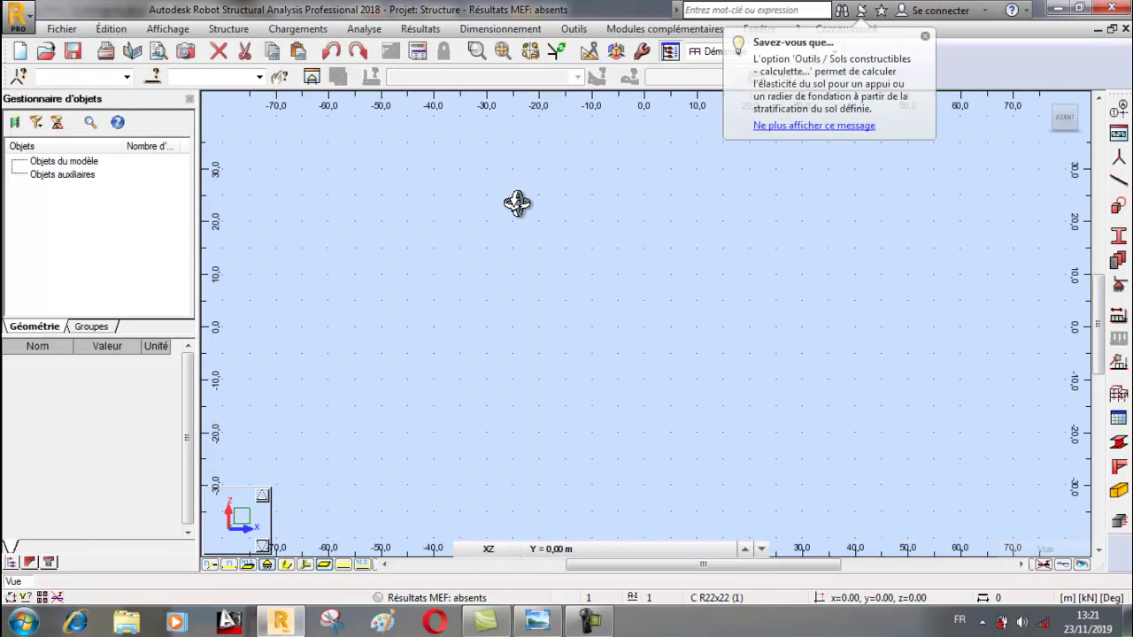
{"action": "left_click", "coordinate": [575, 29]}
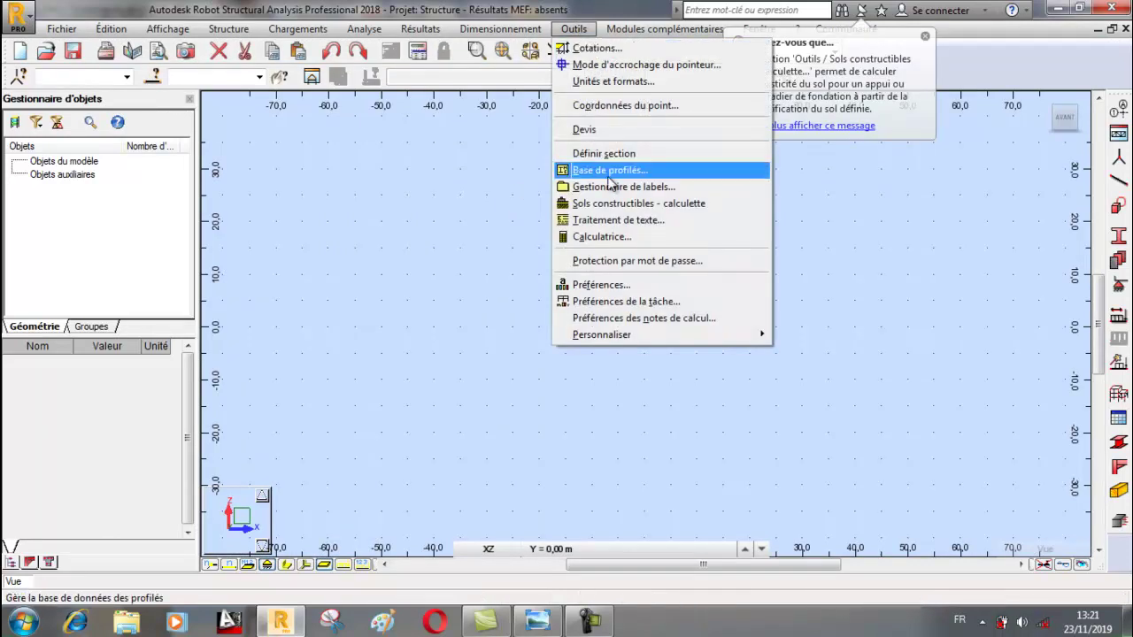
{"action": "left_click", "coordinate": [628, 302]}
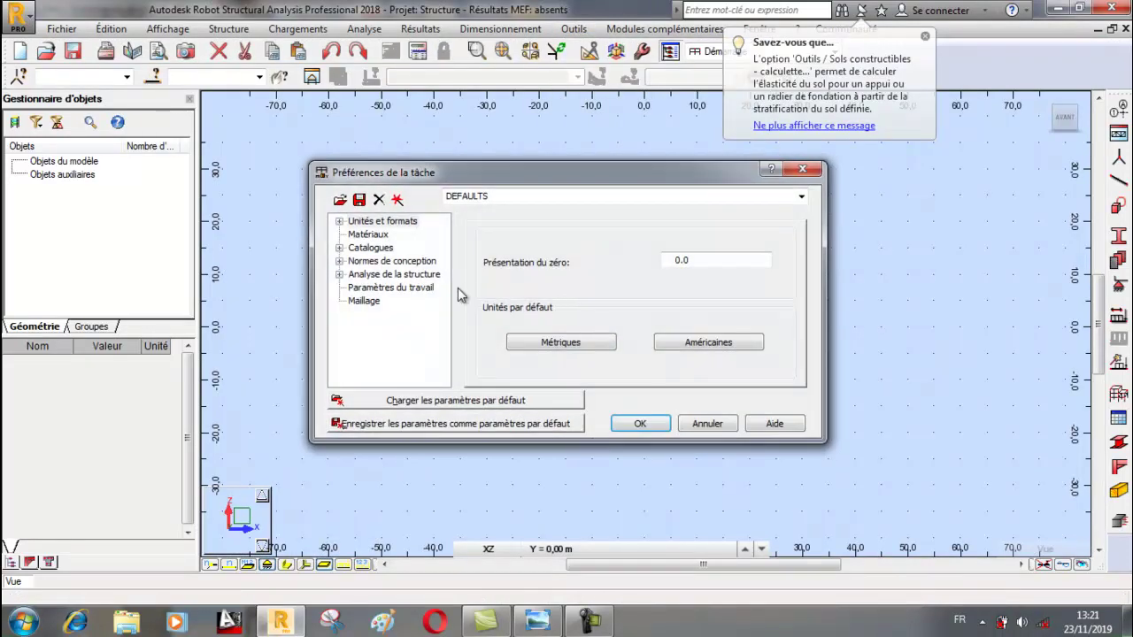
{"action": "left_click", "coordinate": [339, 221]}
{"action": "left_click", "coordinate": [377, 250]}
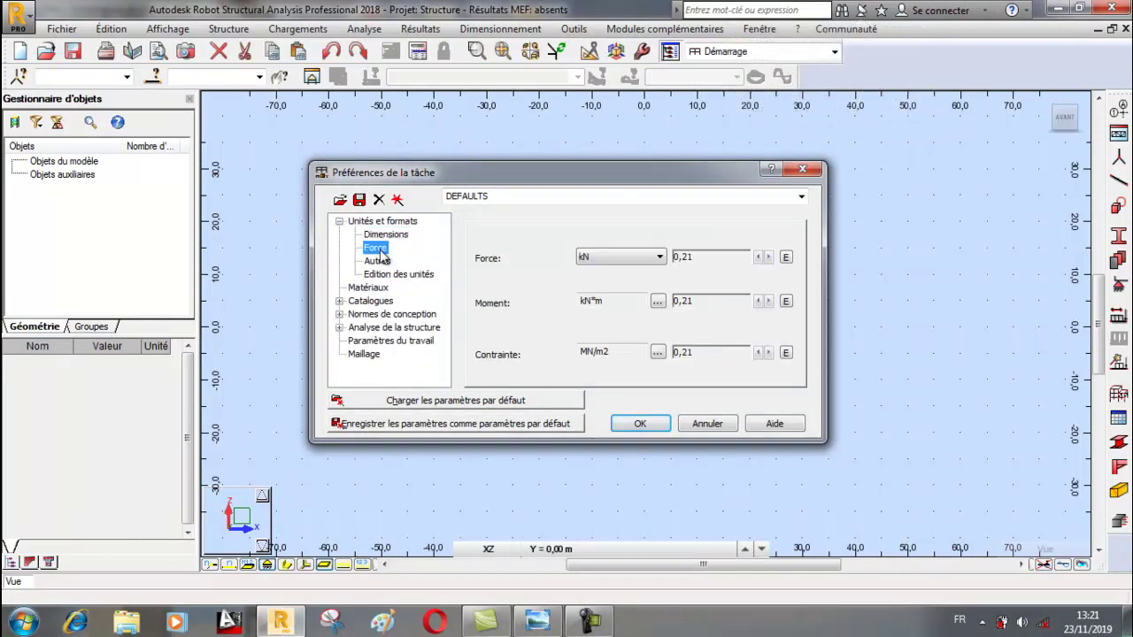
{"action": "left_click", "coordinate": [606, 265]}
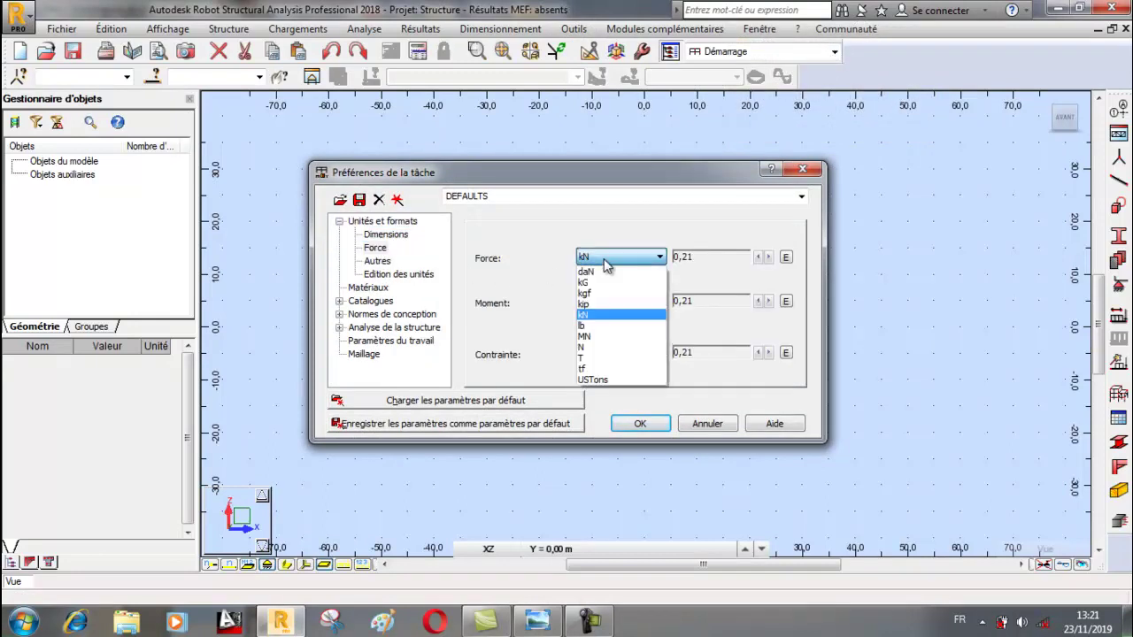
{"action": "left_click", "coordinate": [587, 317]}
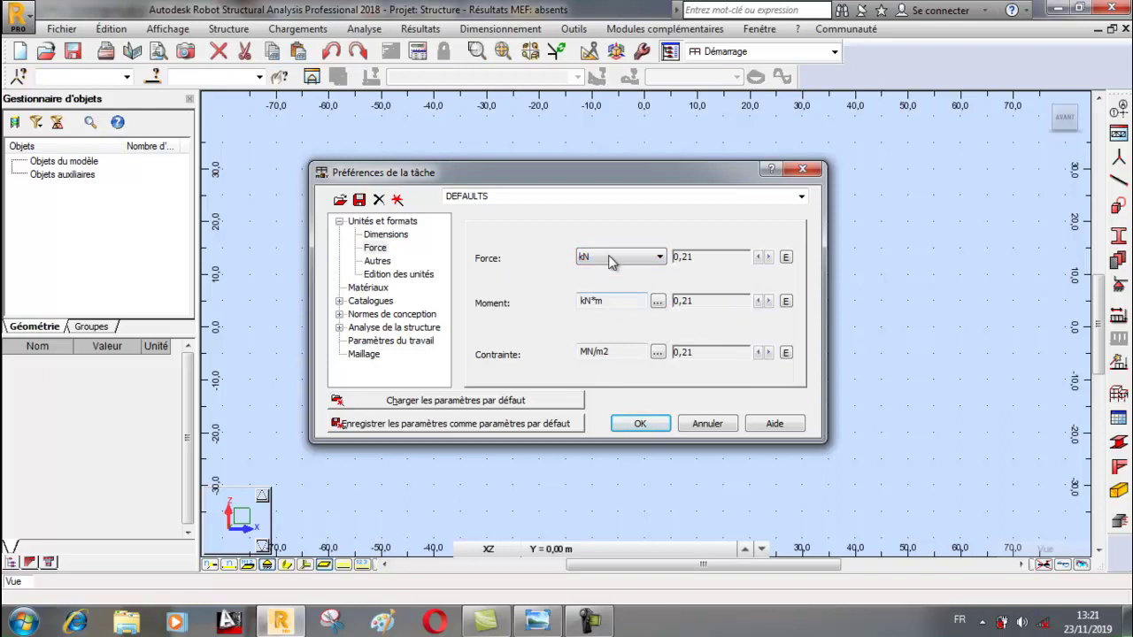
{"action": "left_click", "coordinate": [640, 425]}
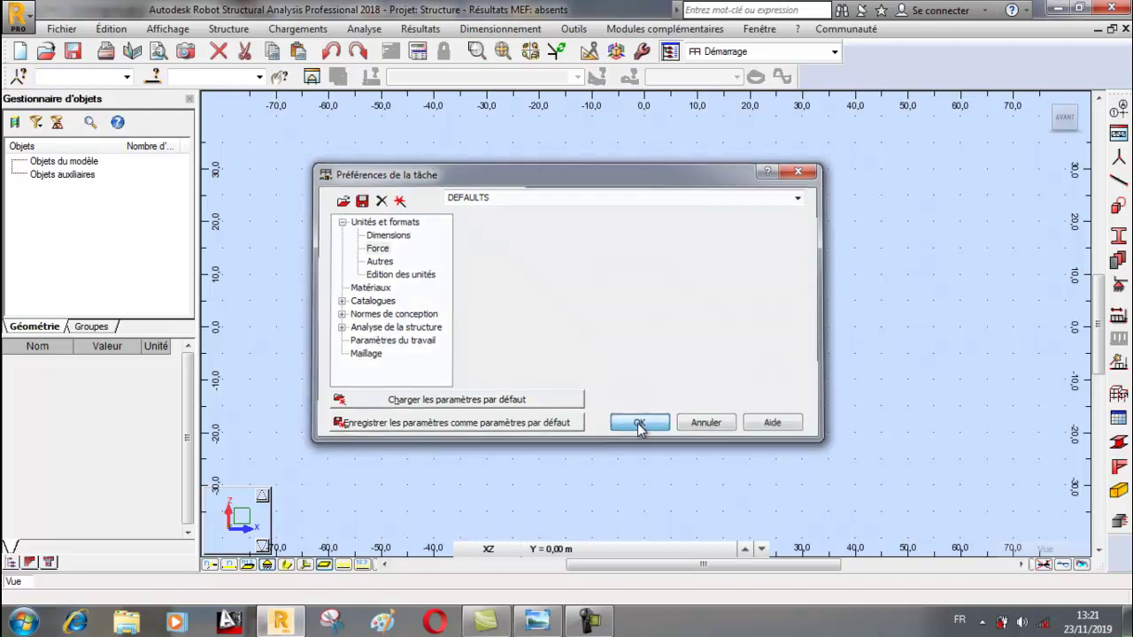
Check the reference image of the crane beam, then add six nodes every 6 m along the X axis from 0 to 30 m.
{"action": "left_click", "coordinate": [538, 621]}
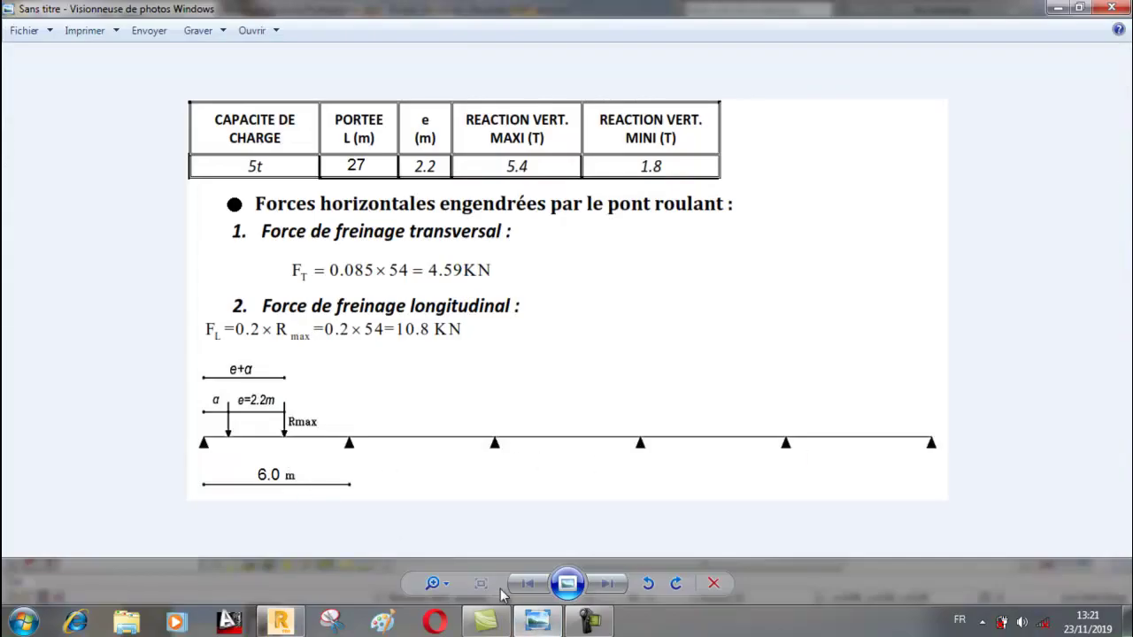
{"action": "left_click", "coordinate": [280, 622]}
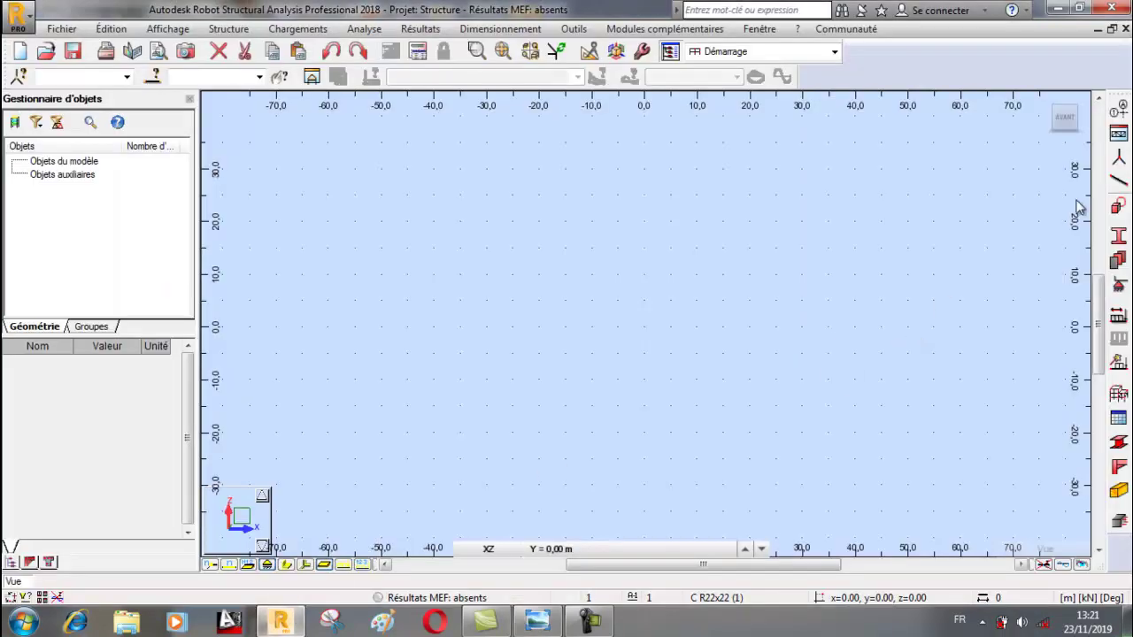
{"action": "left_click", "coordinate": [1118, 158]}
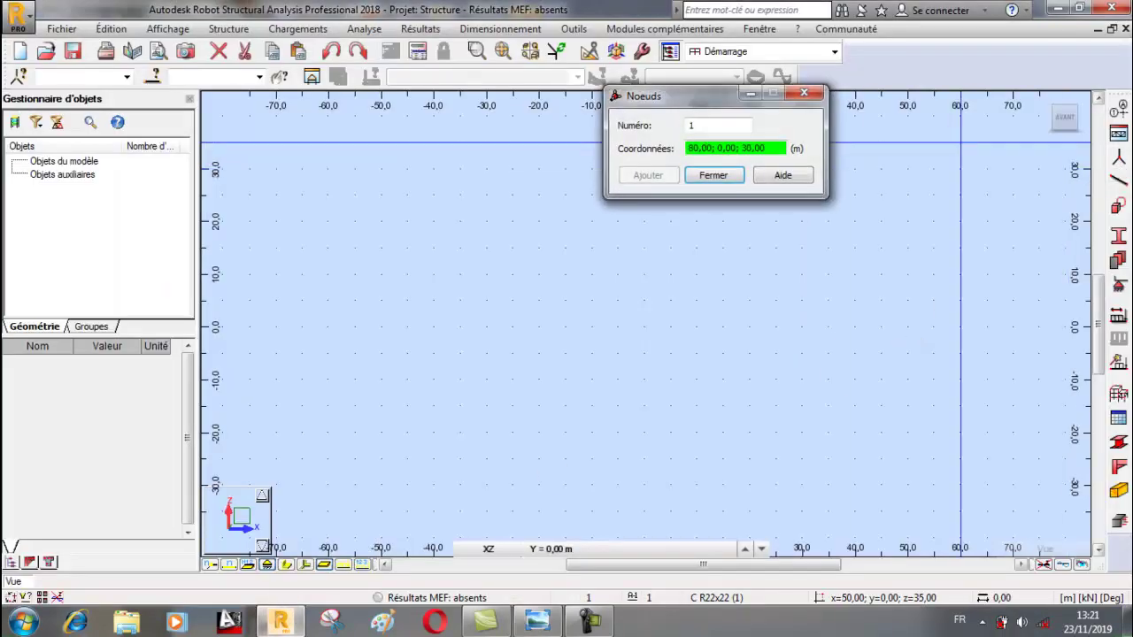
{"action": "left_click", "coordinate": [692, 151]}
{"action": "type", "text": "0 0 0"}
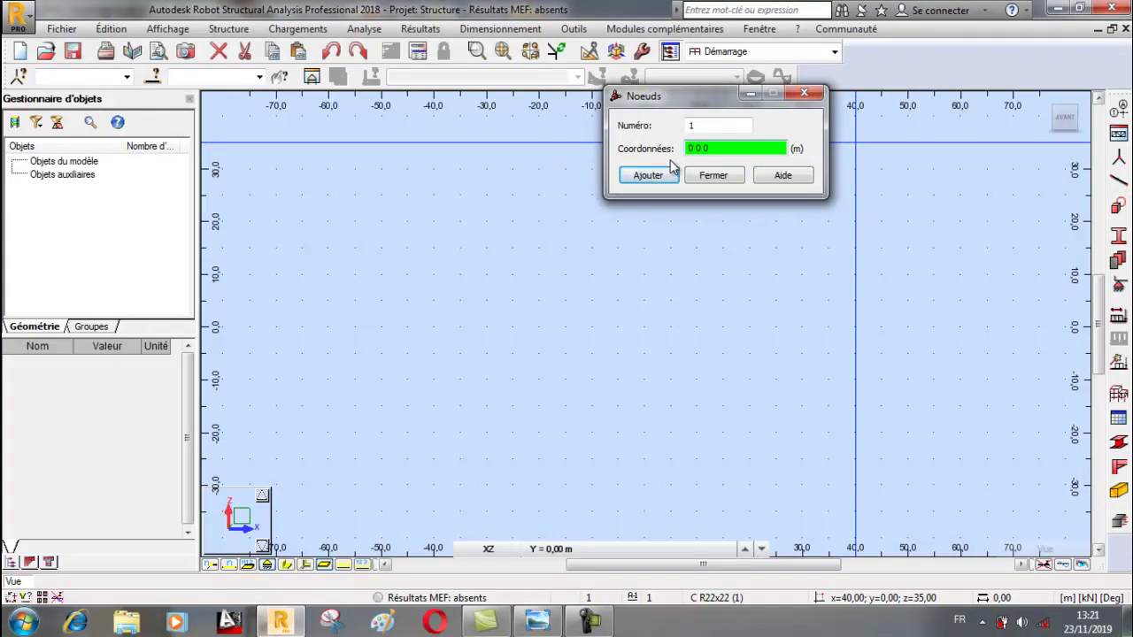
{"action": "left_click", "coordinate": [652, 175]}
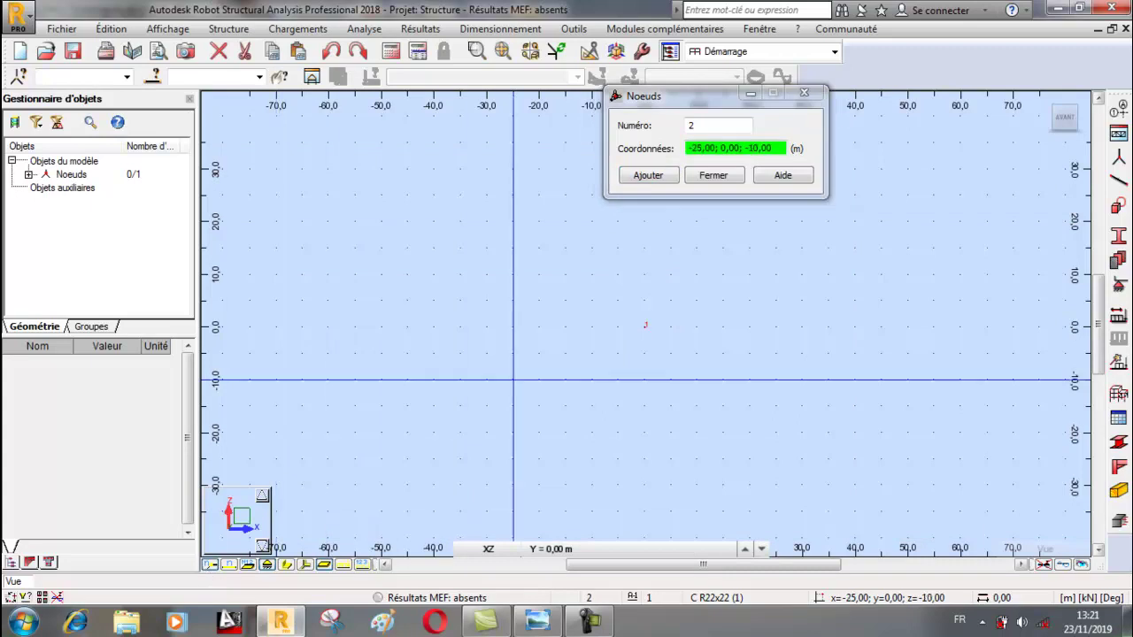
{"action": "type", "text": "6"}
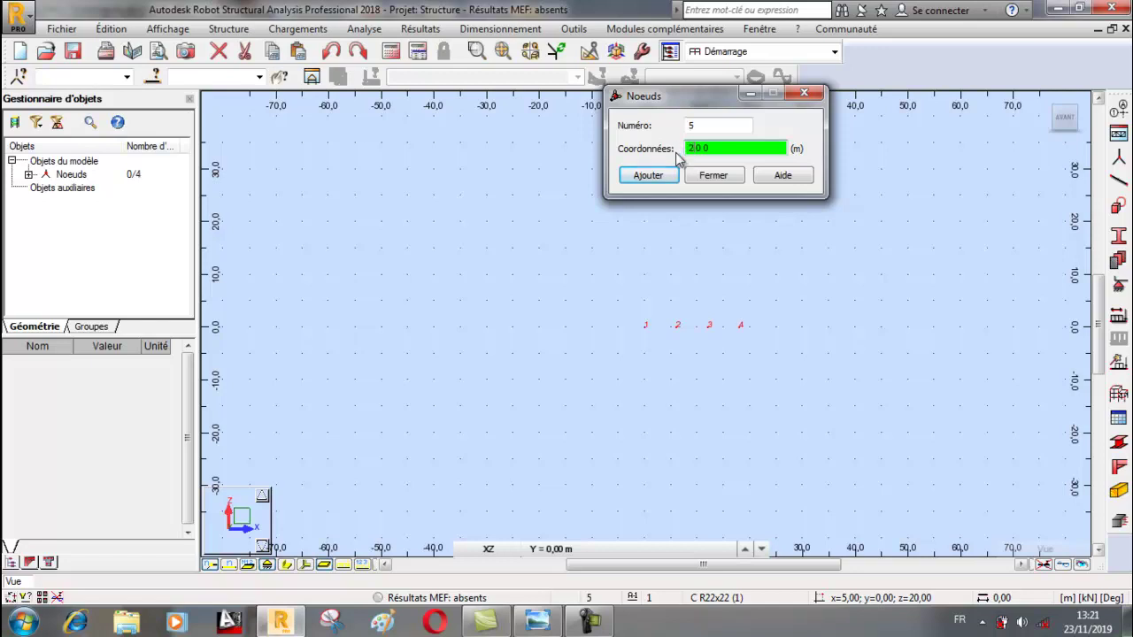
{"action": "left_click", "coordinate": [647, 175]}
{"action": "left_click", "coordinate": [648, 175]}
{"action": "left_click", "coordinate": [699, 181]}
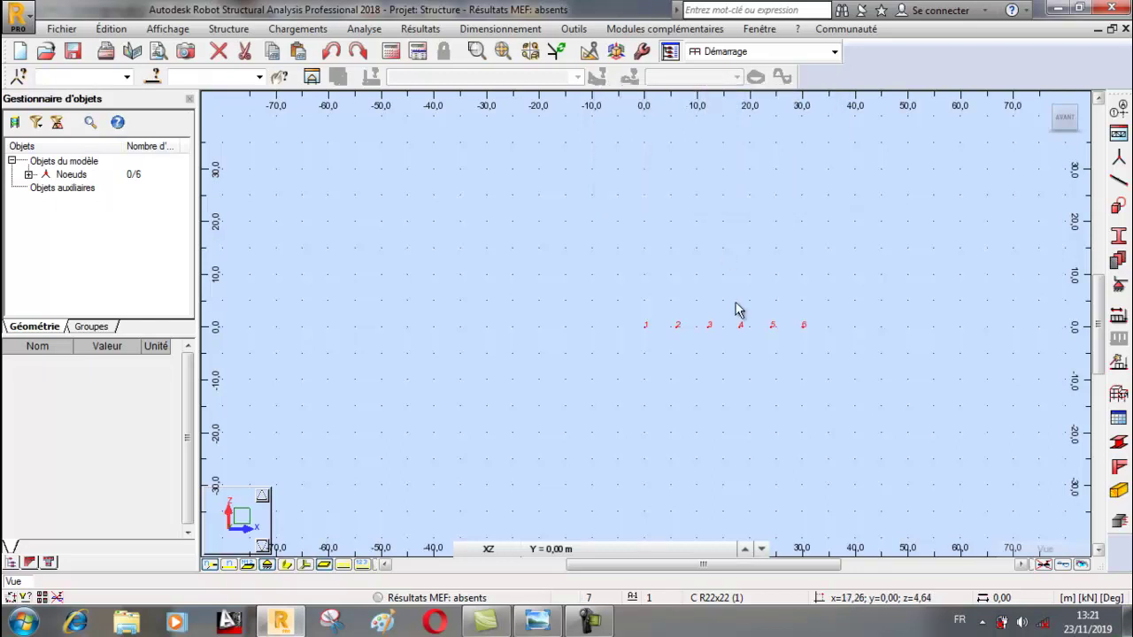
Start defining bars and add the HEA 240 steel section from the OTUA database's HEA family as the bar section.
{"action": "scroll", "coordinate": [731, 343], "scroll_direction": "up", "scroll_amount": 5}
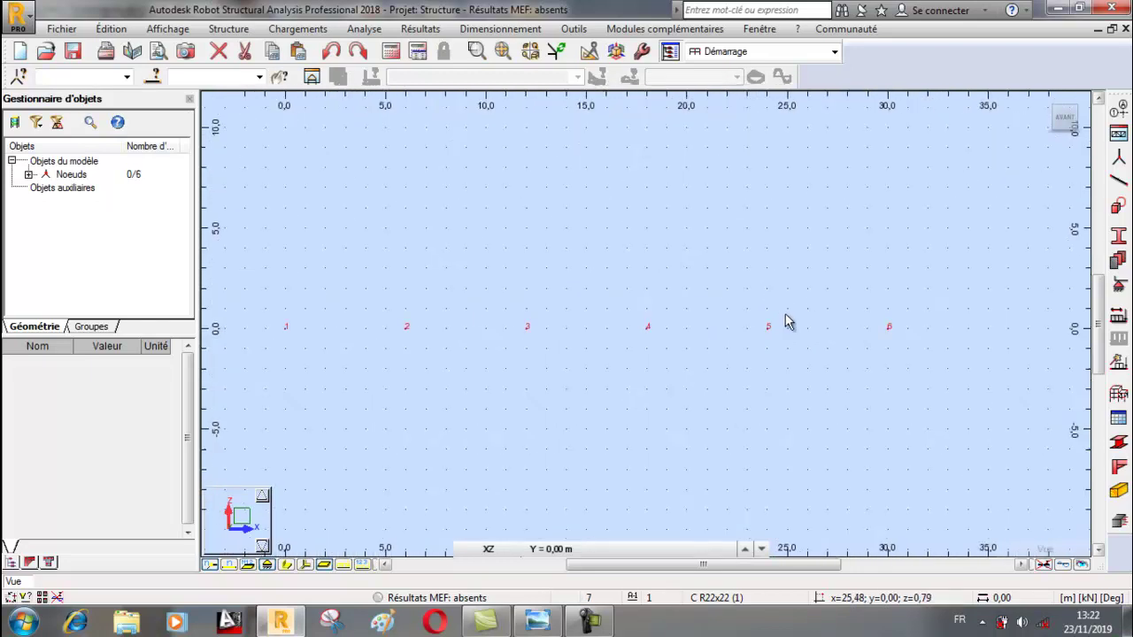
{"action": "left_click", "coordinate": [1118, 183]}
{"action": "left_click_drag", "start_coordinate": [678, 103], "coordinate": [103, 60]}
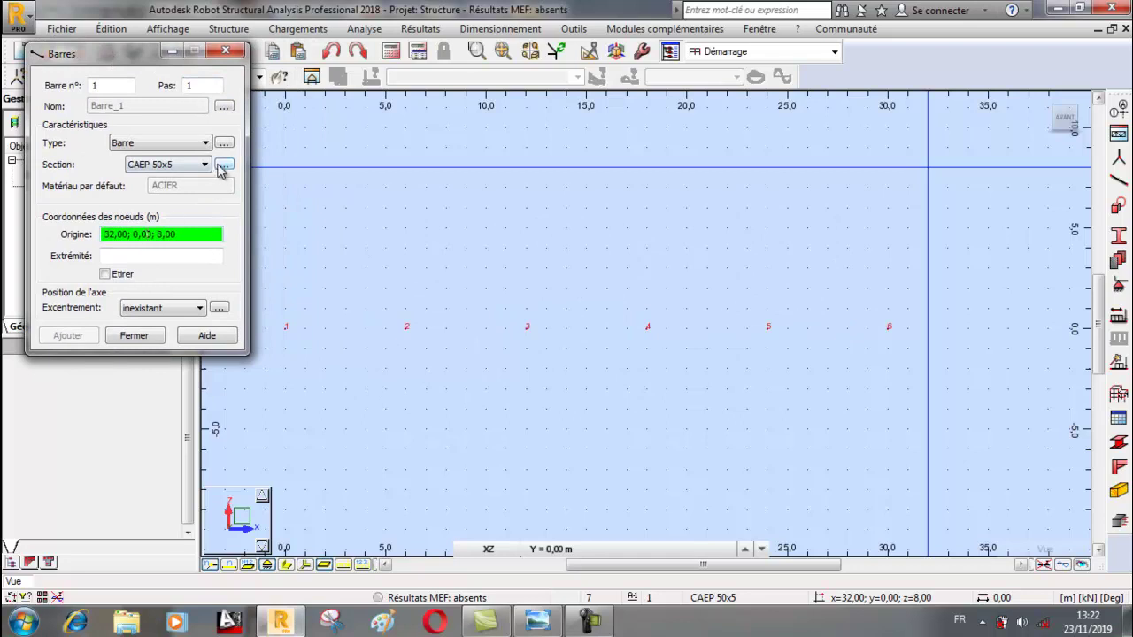
{"action": "left_click", "coordinate": [203, 166]}
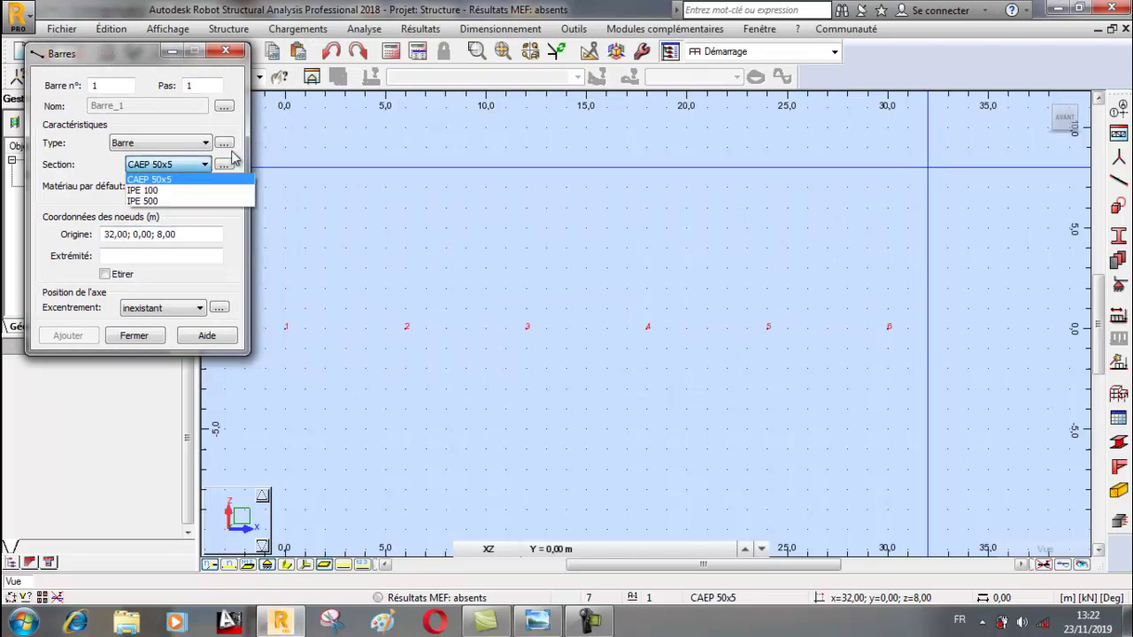
{"action": "left_click", "coordinate": [224, 164]}
{"action": "left_click", "coordinate": [224, 164]}
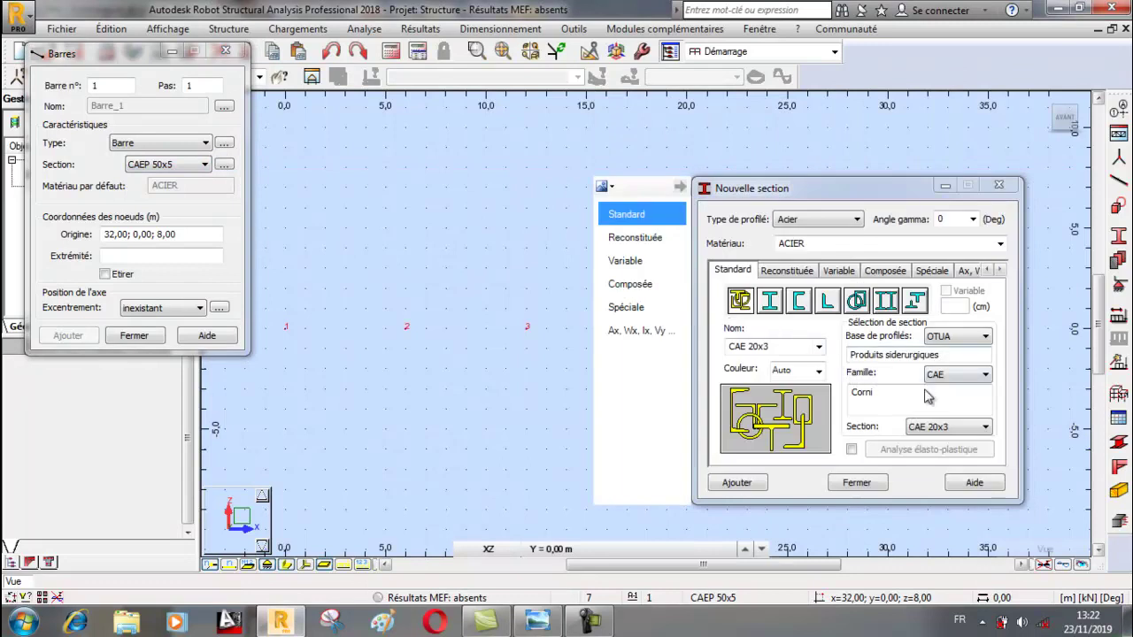
{"action": "left_click", "coordinate": [769, 301]}
{"action": "left_click", "coordinate": [948, 377]}
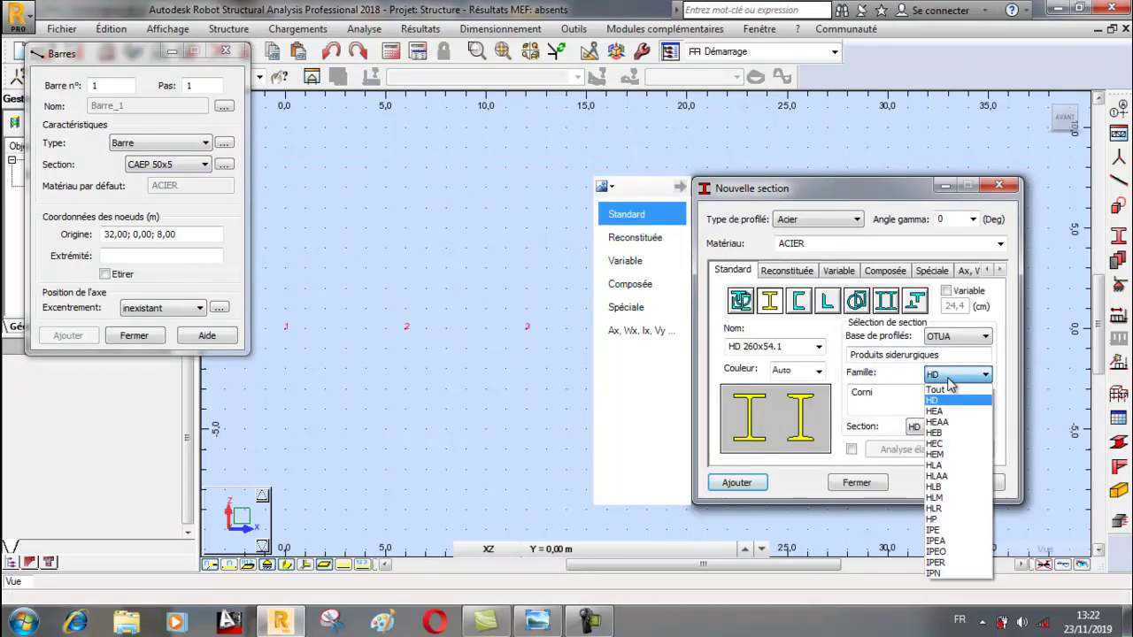
{"action": "left_click", "coordinate": [947, 392]}
{"action": "left_click", "coordinate": [938, 428]}
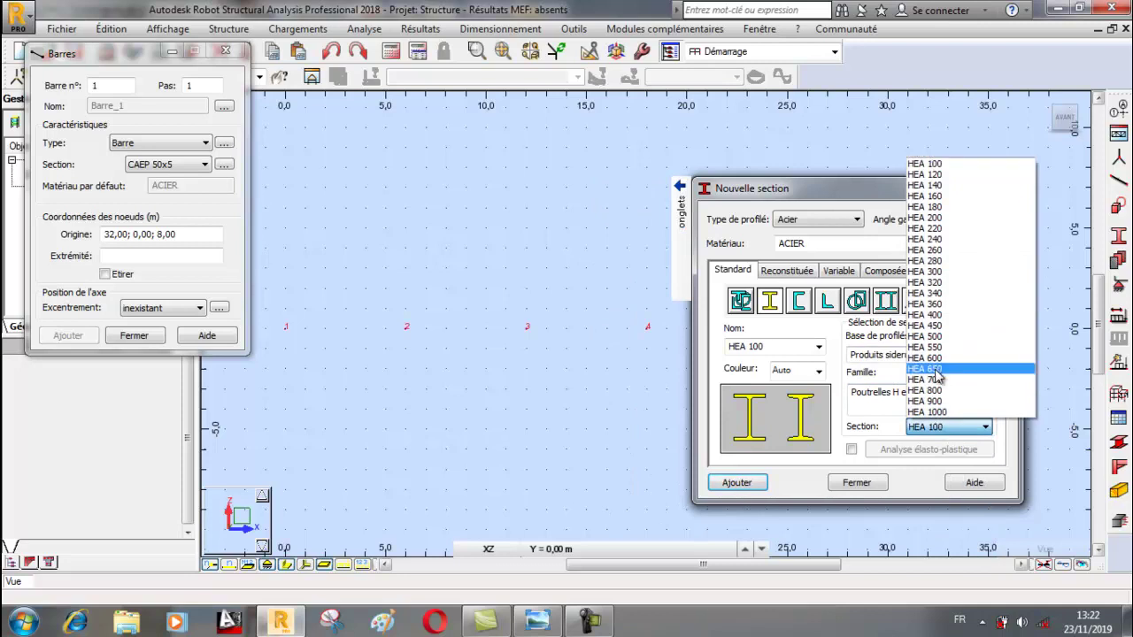
{"action": "left_click", "coordinate": [938, 248]}
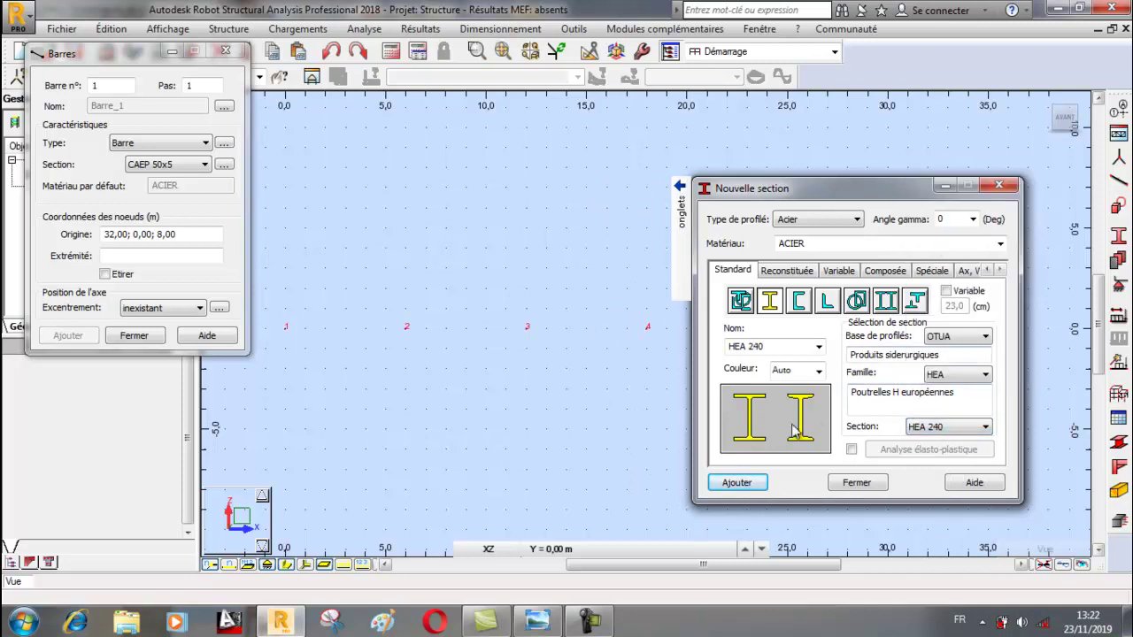
{"action": "left_click", "coordinate": [738, 483]}
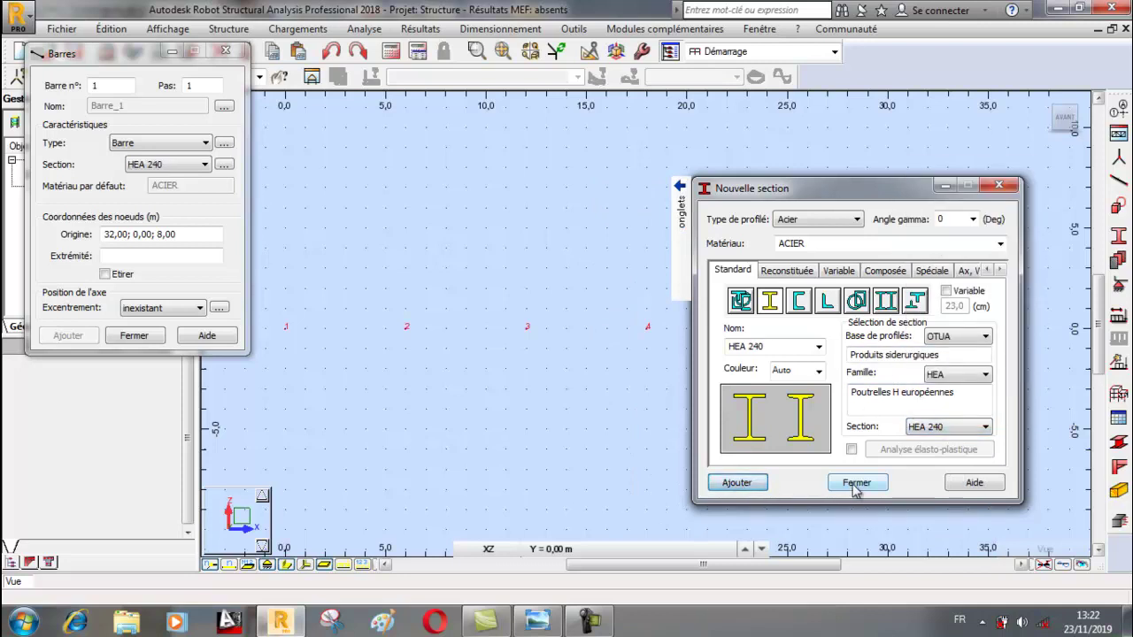
{"action": "left_click", "coordinate": [855, 483]}
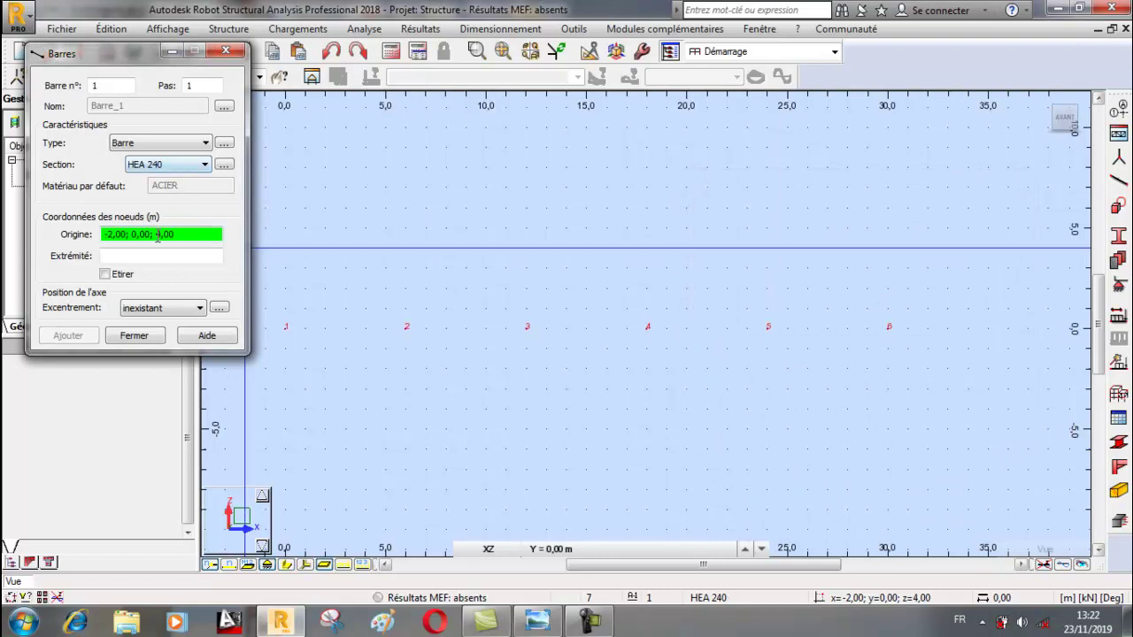
Draw five consecutive HEA 240 bars joining nodes 1 through 6 in a straight line.
{"action": "left_click", "coordinate": [285, 327]}
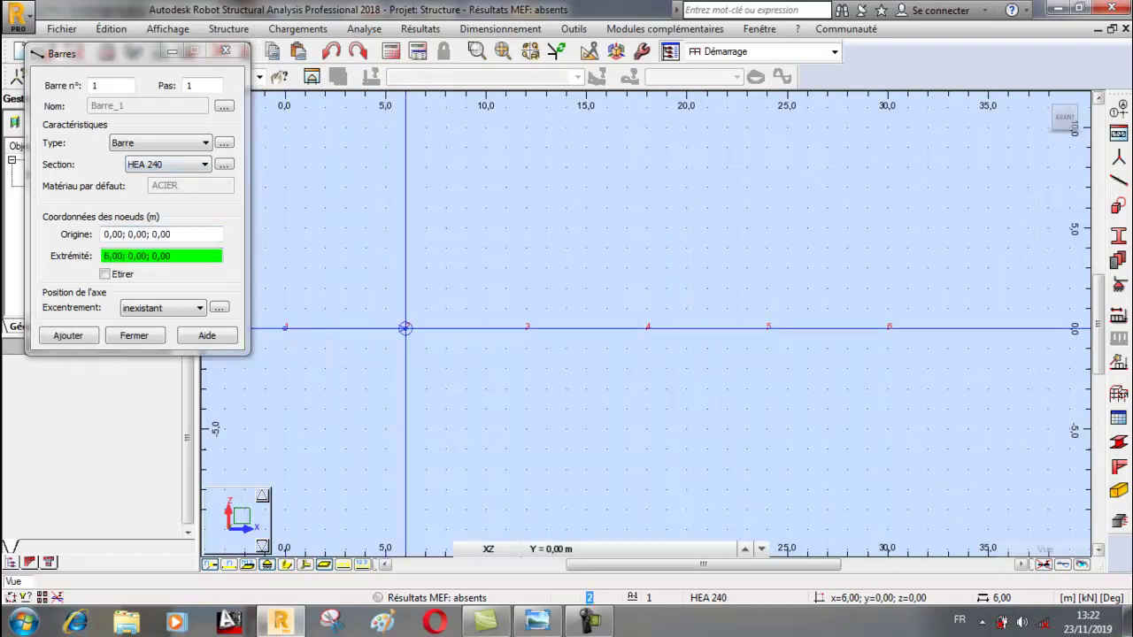
{"action": "left_click", "coordinate": [405, 328]}
{"action": "left_click", "coordinate": [405, 327]}
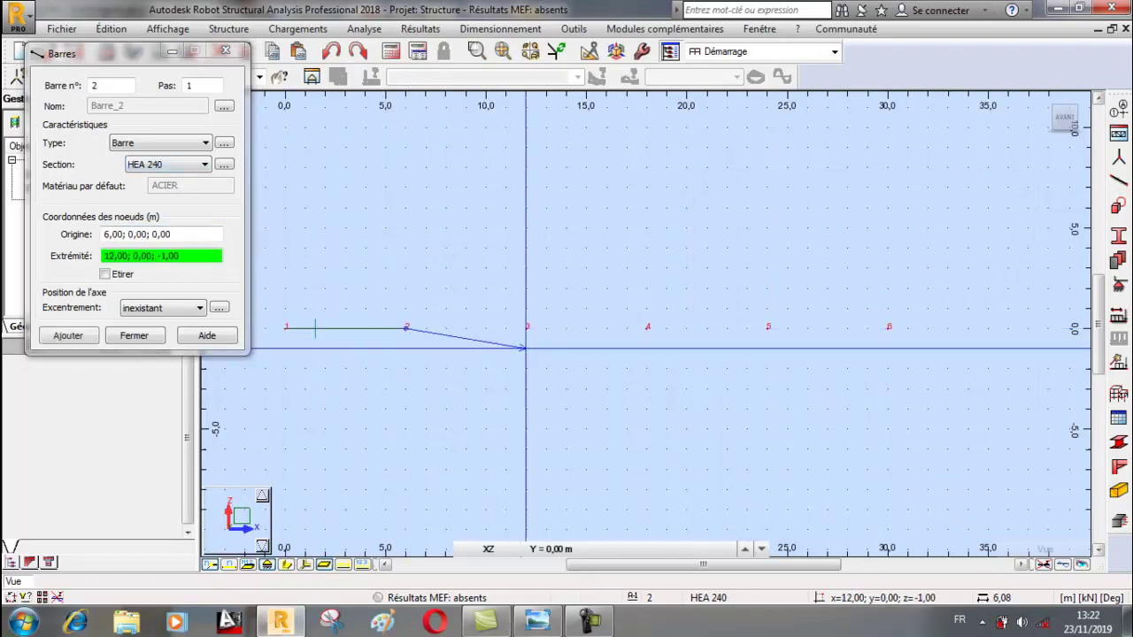
{"action": "left_click", "coordinate": [527, 327]}
{"action": "left_click", "coordinate": [526, 327]}
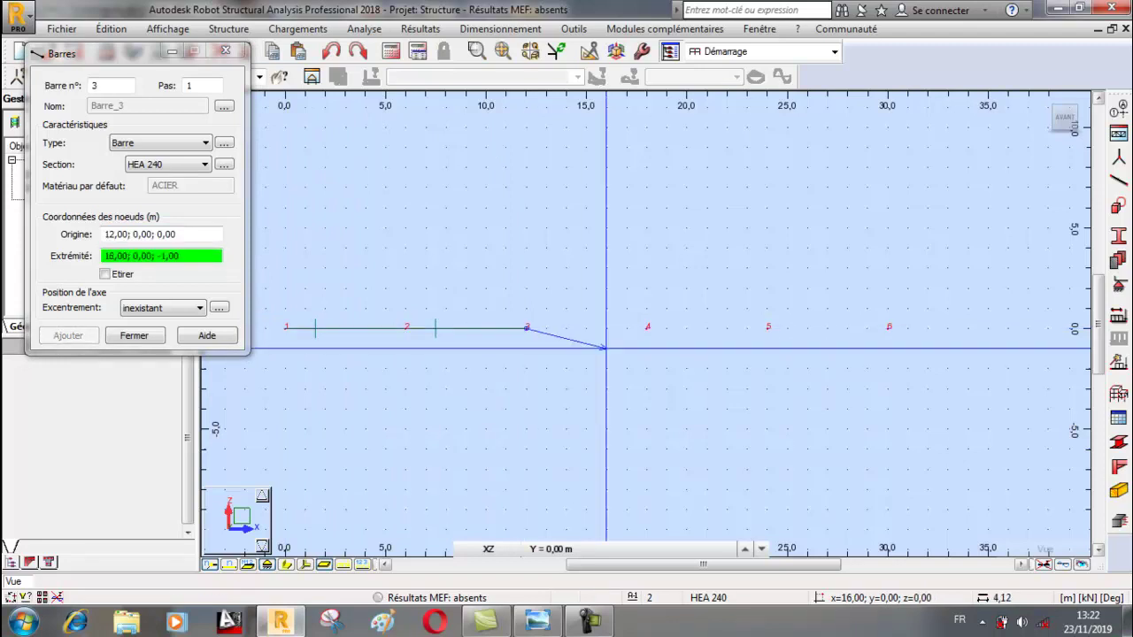
{"action": "left_click", "coordinate": [646, 328]}
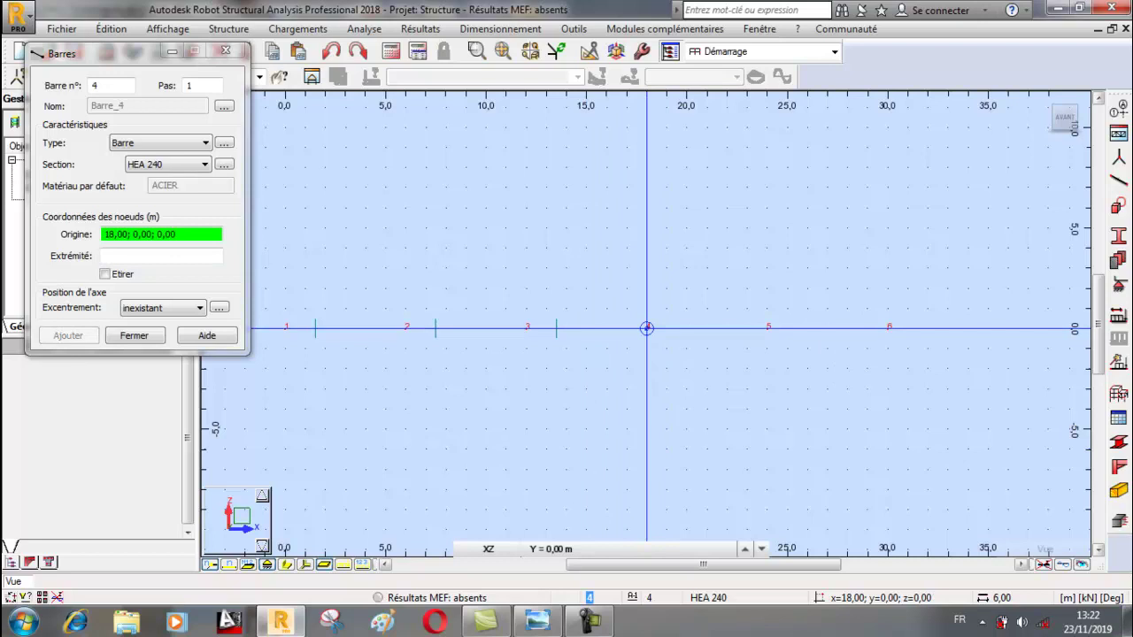
{"action": "left_click", "coordinate": [766, 327]}
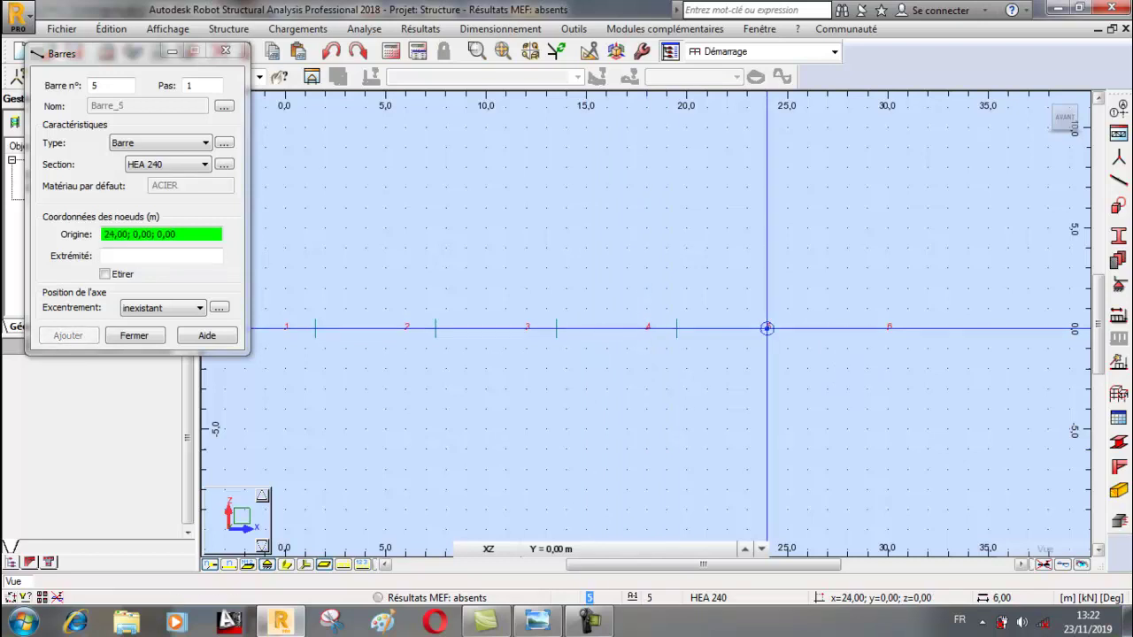
{"action": "left_click", "coordinate": [889, 327]}
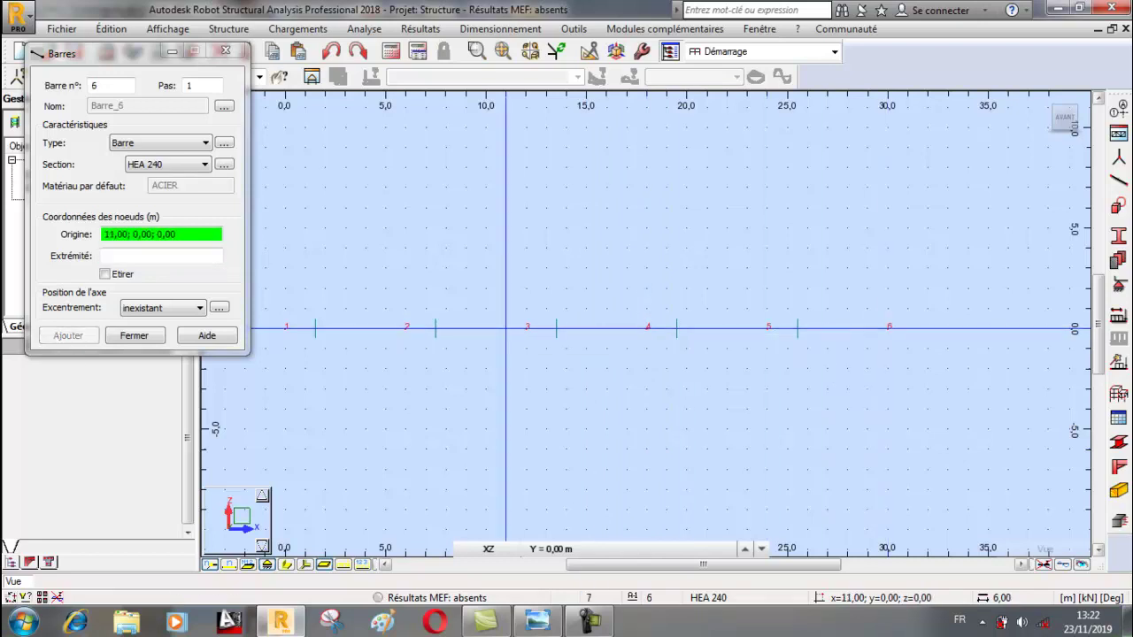
{"action": "left_click", "coordinate": [158, 337]}
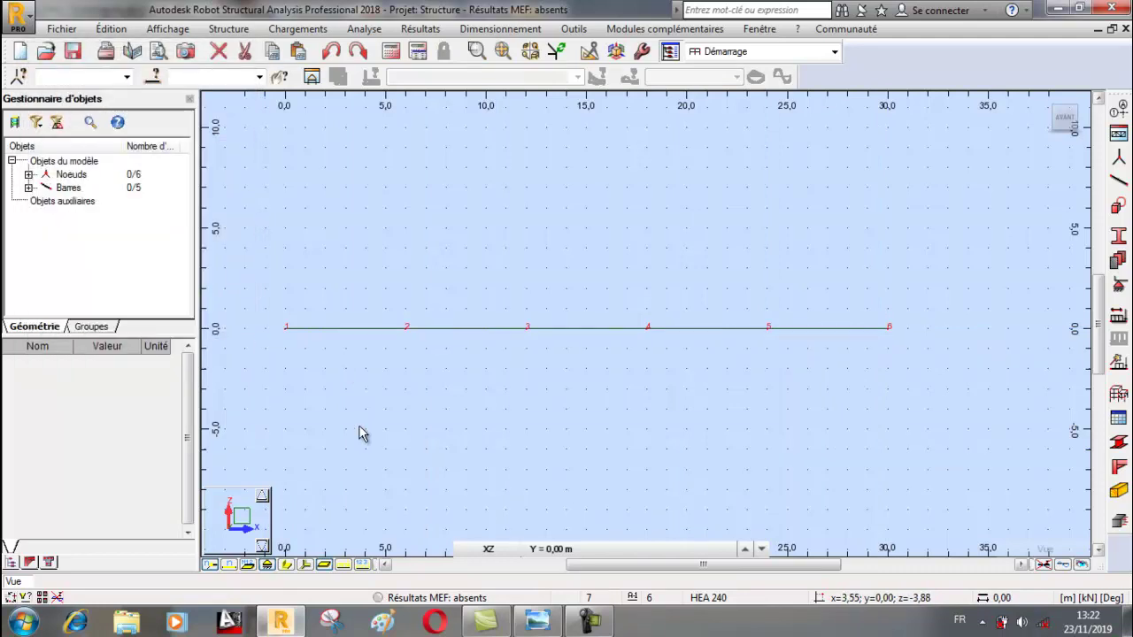
Show the bars' section shapes and enable the profile legend by colours (Profilés - légende par couleurs) in the bar display attributes.
{"action": "left_click", "coordinate": [286, 564]}
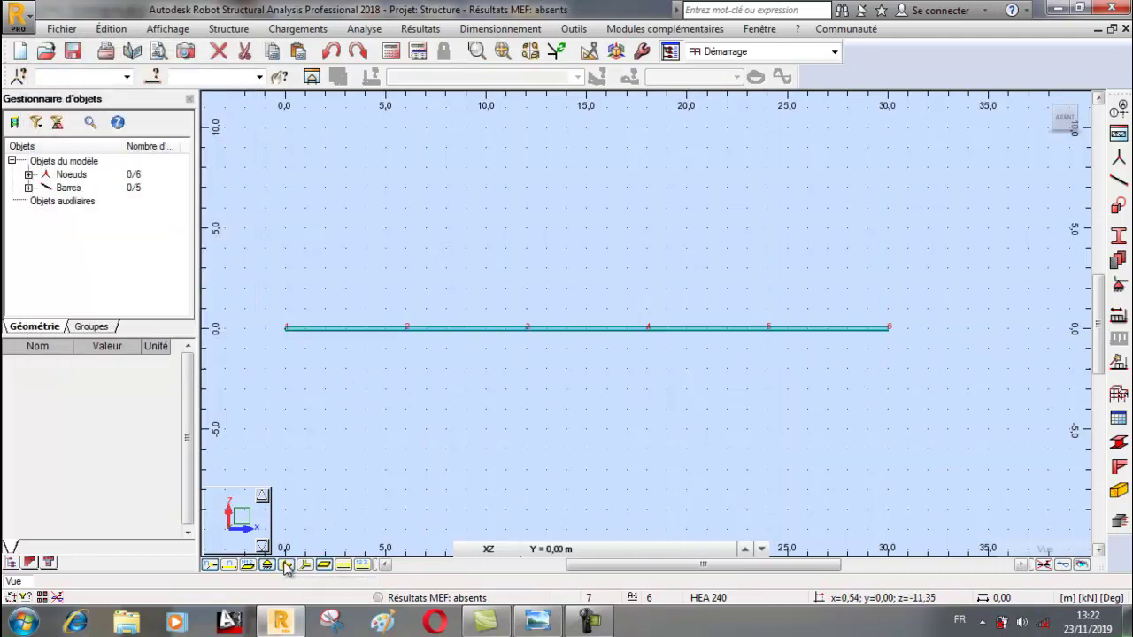
{"action": "right_click", "coordinate": [328, 264]}
{"action": "left_click", "coordinate": [266, 434]}
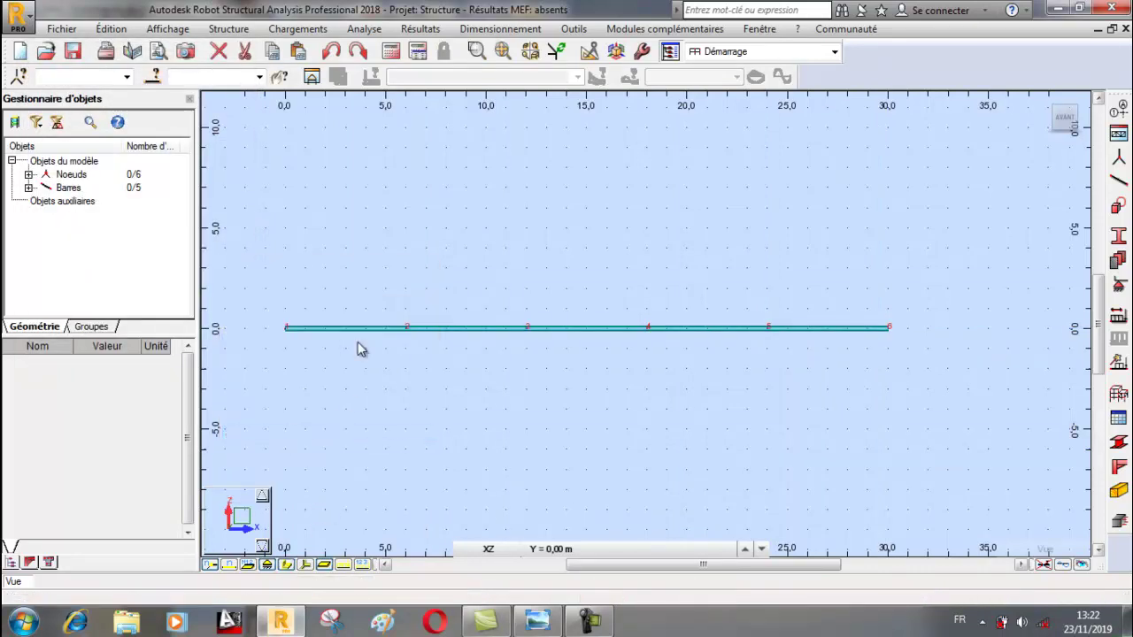
{"action": "left_click", "coordinate": [64, 182]}
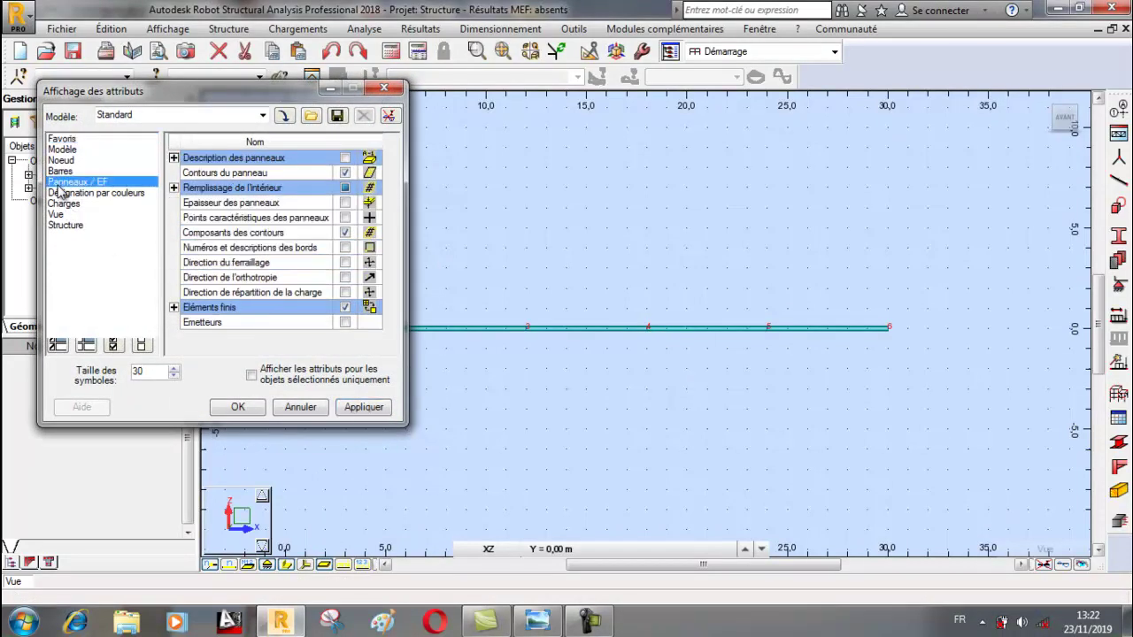
{"action": "left_click", "coordinate": [62, 171]}
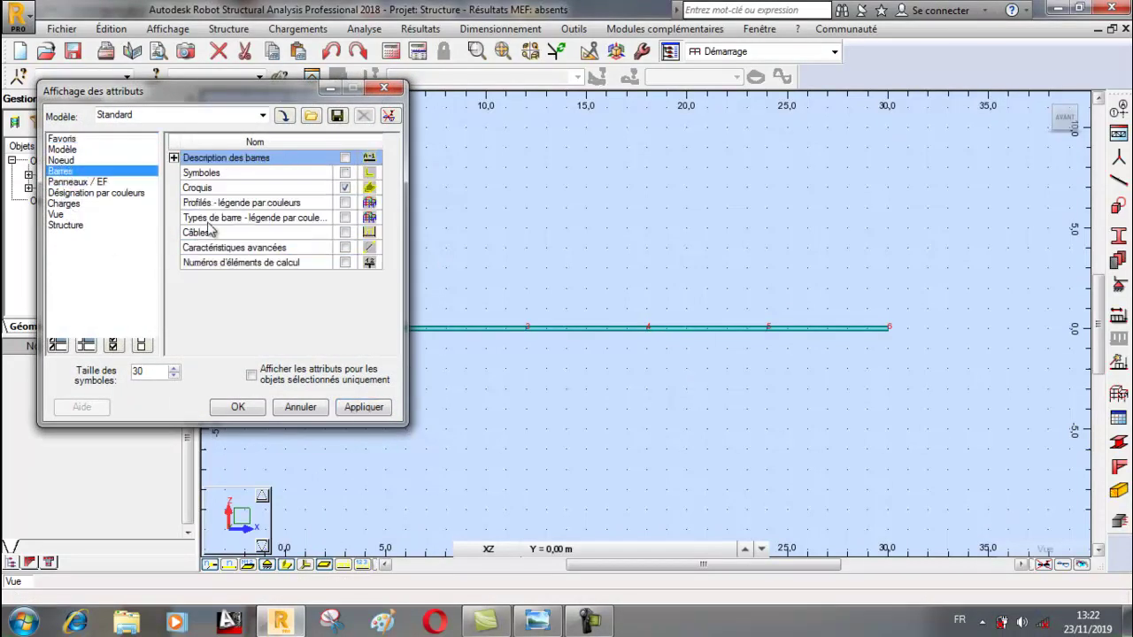
{"action": "left_click", "coordinate": [345, 203]}
{"action": "left_click", "coordinate": [363, 407]}
{"action": "left_click", "coordinate": [239, 407]}
Define a rigid nodal support named "appuis Pont roulant" with UX, UY, UZ and RX blocked and RY and RZ free.
{"action": "right_click", "coordinate": [368, 235]}
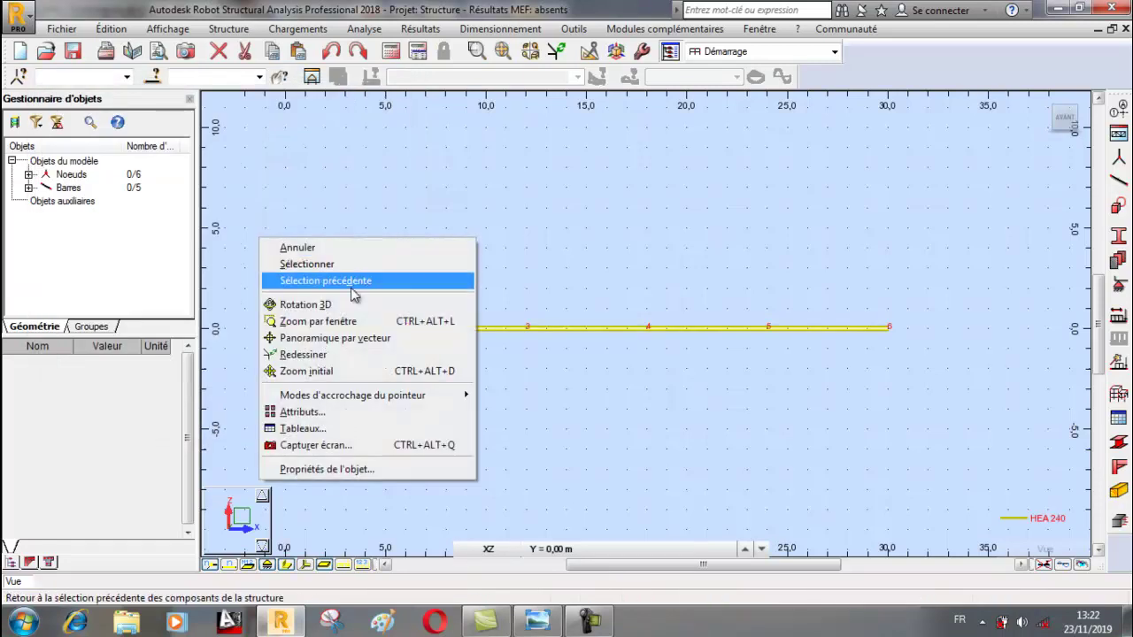
{"action": "left_click", "coordinate": [354, 301]}
{"action": "mouse_move", "coordinate": [328, 321]}
{"action": "left_mouse_down"}
{"action": "mouse_move", "coordinate": [384, 336]}
{"action": "mouse_move", "coordinate": [260, 270]}
{"action": "mouse_move", "coordinate": [278, 293]}
{"action": "mouse_move", "coordinate": [344, 311]}
{"action": "left_mouse_up"}
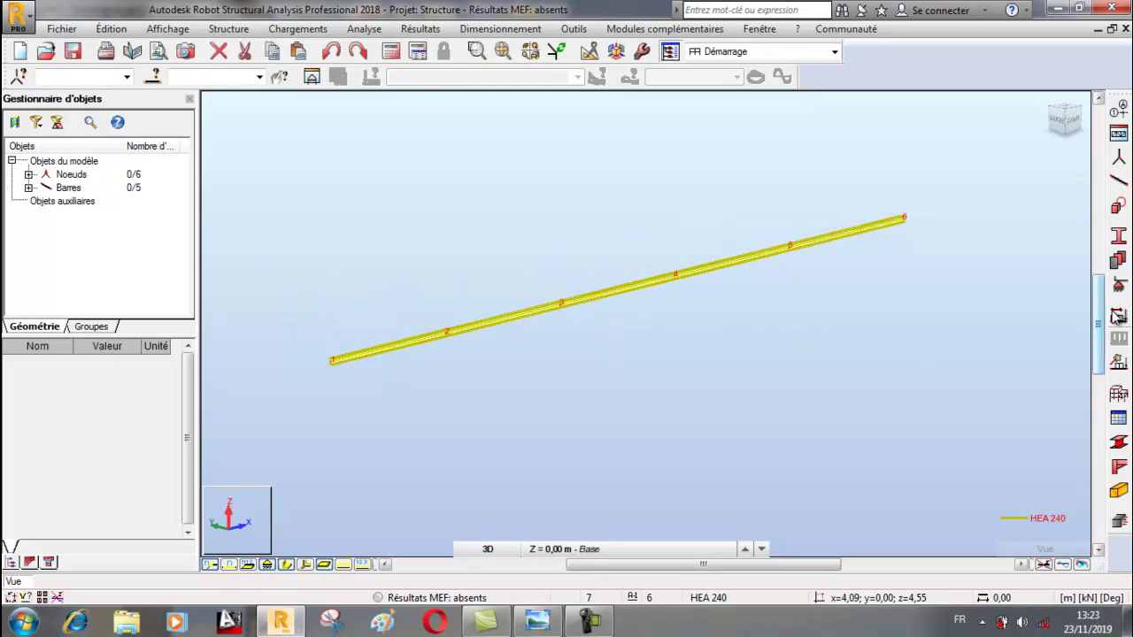
{"action": "left_click", "coordinate": [1120, 288]}
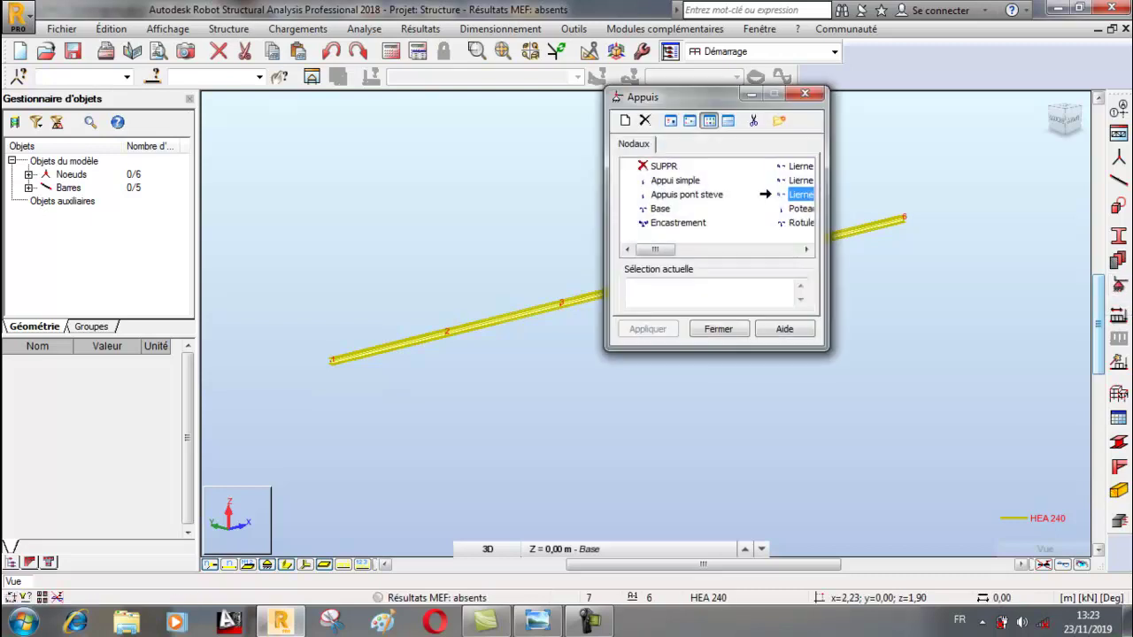
{"action": "left_click", "coordinate": [801, 223]}
{"action": "left_click", "coordinate": [624, 120]}
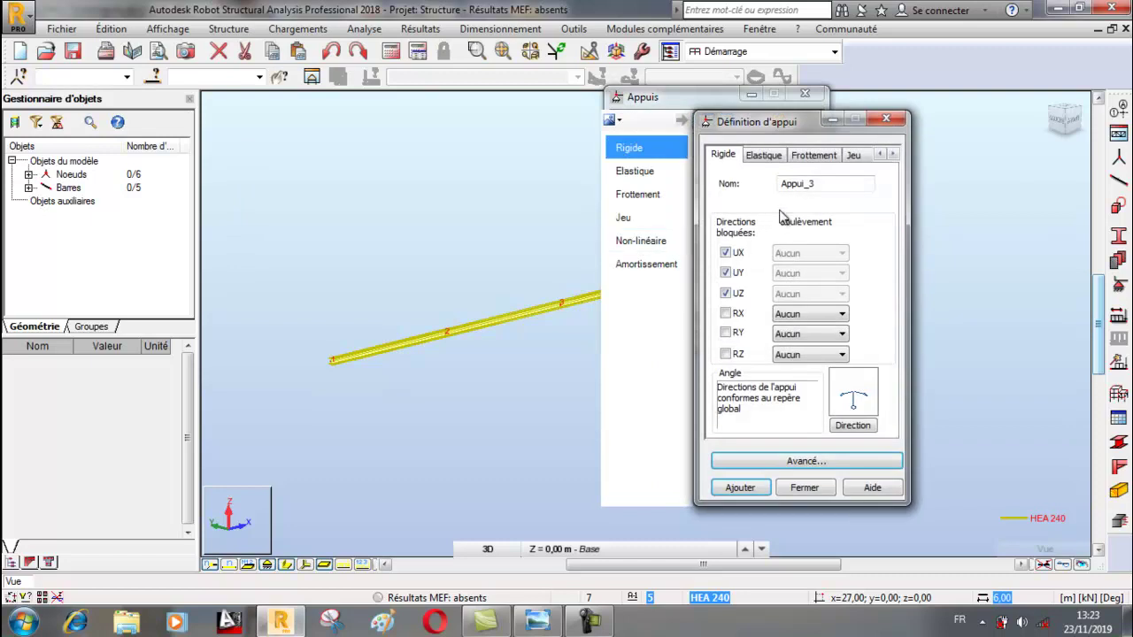
{"action": "left_click", "coordinate": [727, 316]}
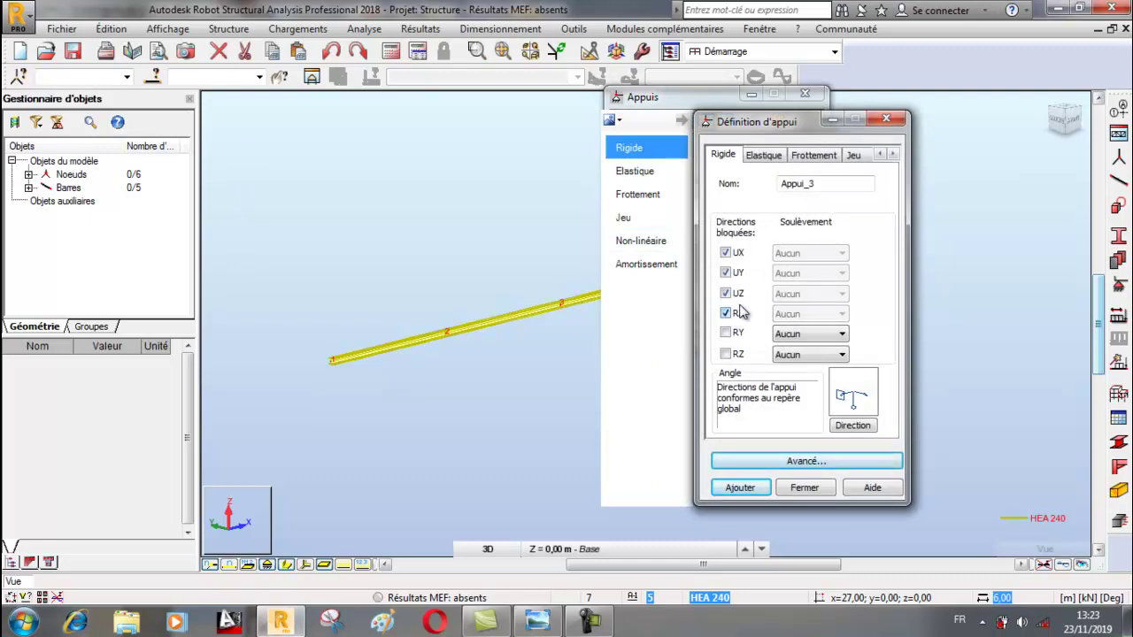
{"action": "left_click_drag", "start_coordinate": [819, 183], "coordinate": [785, 190]}
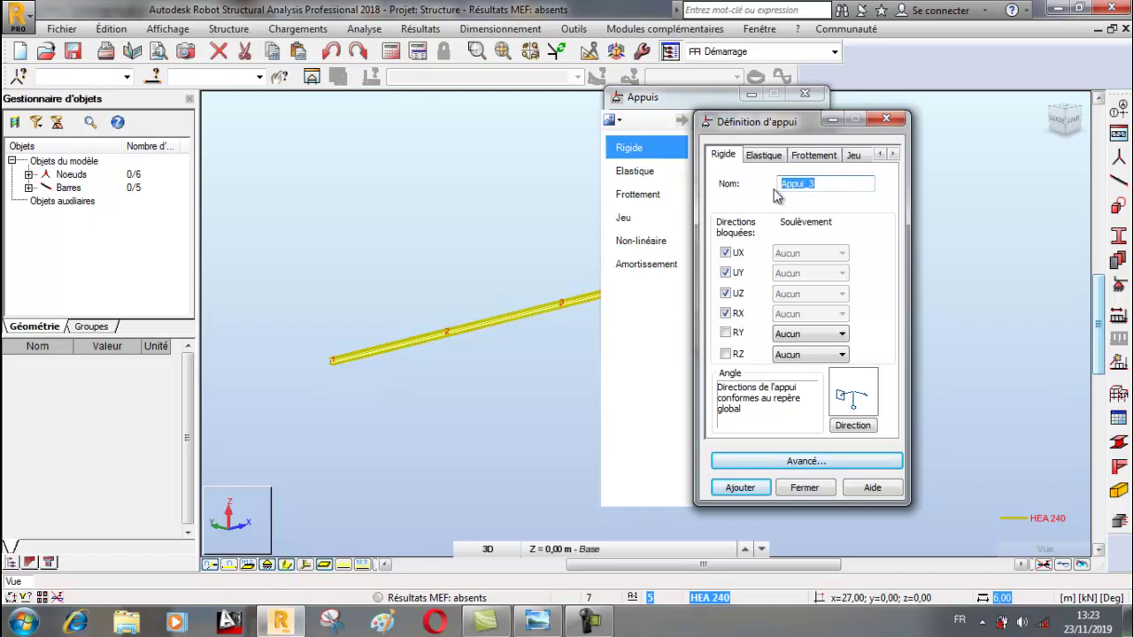
{"action": "type", "text": "Pont roulant"}
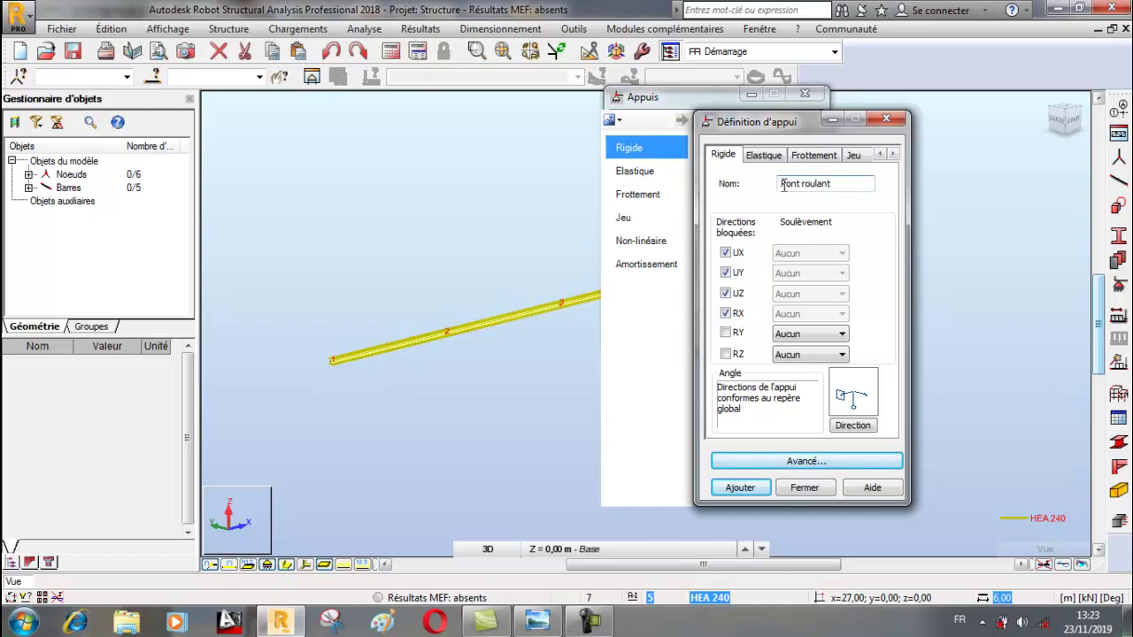
{"action": "type", "text": "Appuis"}
{"action": "type", "text": " p"}
{"action": "left_click", "coordinate": [740, 488]}
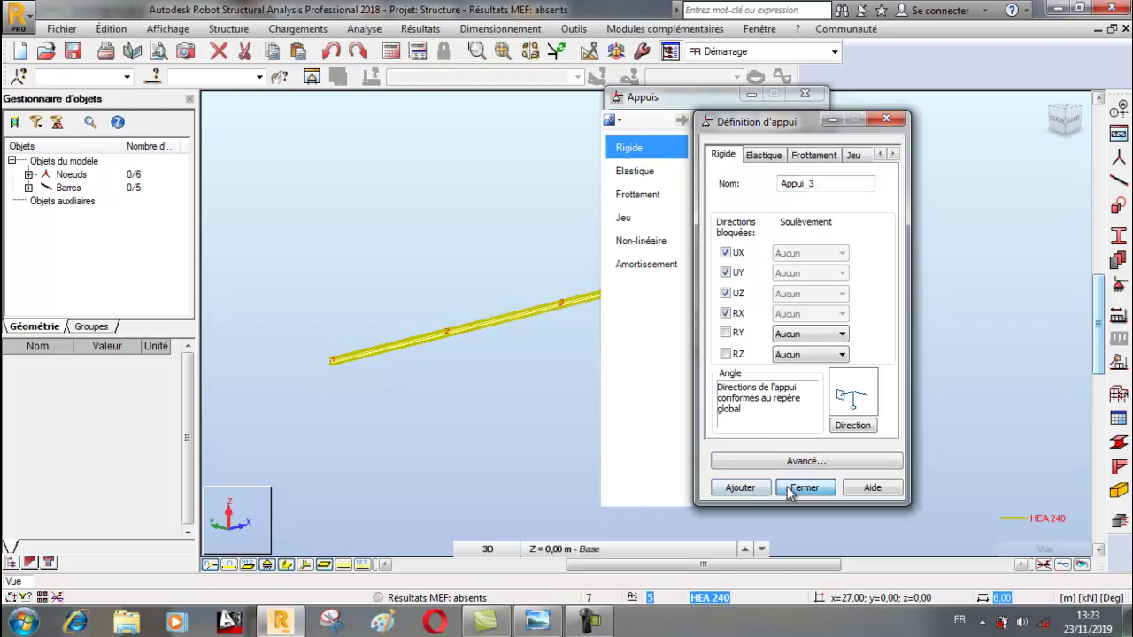
{"action": "left_click", "coordinate": [796, 489]}
Assign the "appuis Pont roulant" support to nodes 1 to 6 of the beam.
{"action": "left_click", "coordinate": [632, 291]}
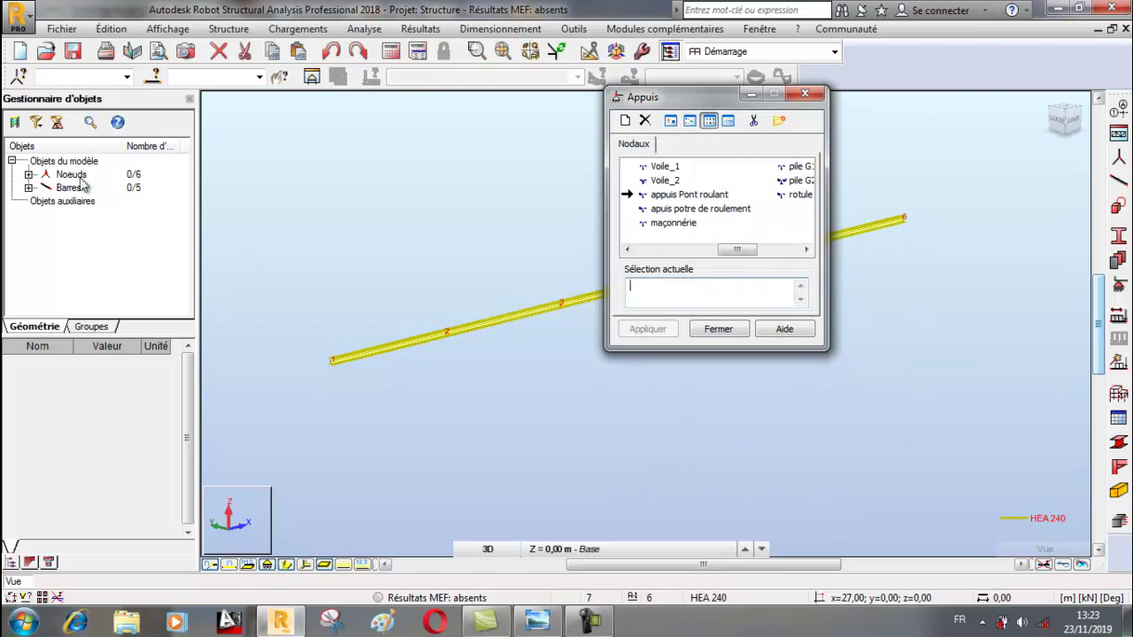
{"action": "left_click", "coordinate": [29, 176]}
{"action": "left_click_drag", "start_coordinate": [71, 193], "coordinate": [86, 254]}
{"action": "left_click", "coordinate": [675, 303]}
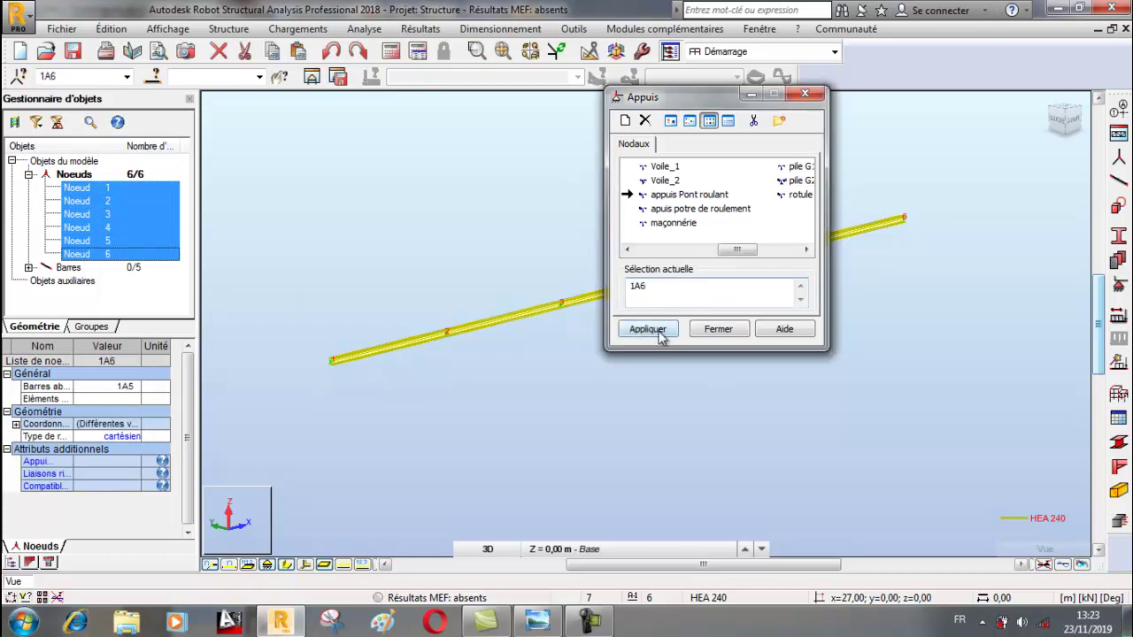
{"action": "left_click", "coordinate": [666, 332]}
{"action": "left_click", "coordinate": [713, 331]}
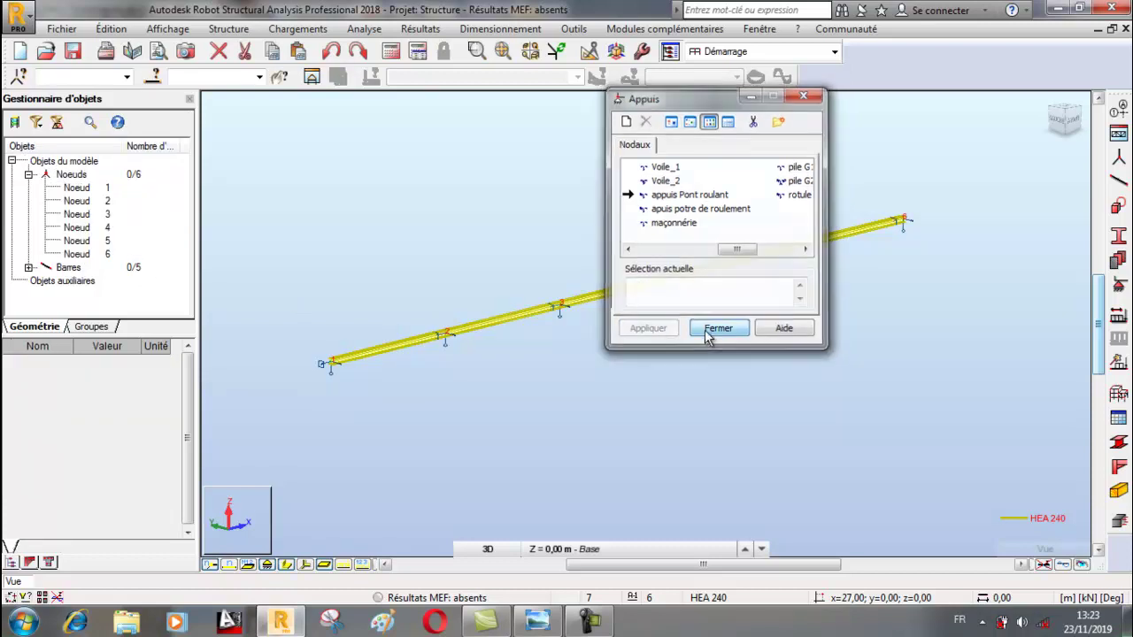
{"action": "scroll", "coordinate": [553, 285], "scroll_direction": "up", "scroll_amount": 1}
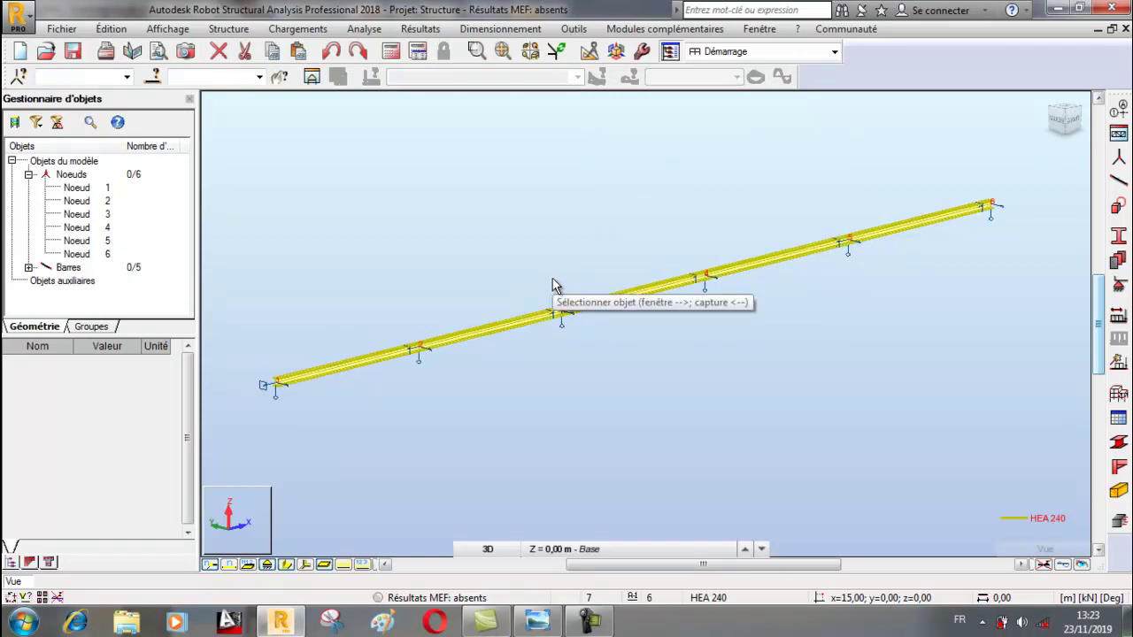
Check the crane load data in the reference image, then create a new moving-load vehicle named "P roulant".
{"action": "left_click", "coordinate": [538, 621]}
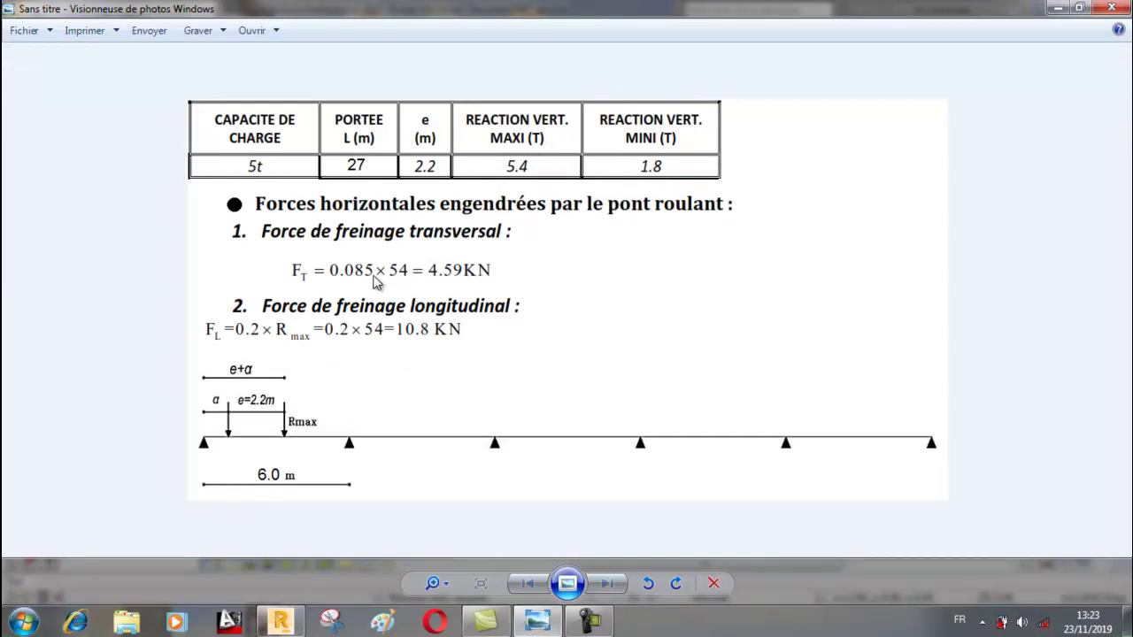
{"action": "left_click", "coordinate": [279, 622]}
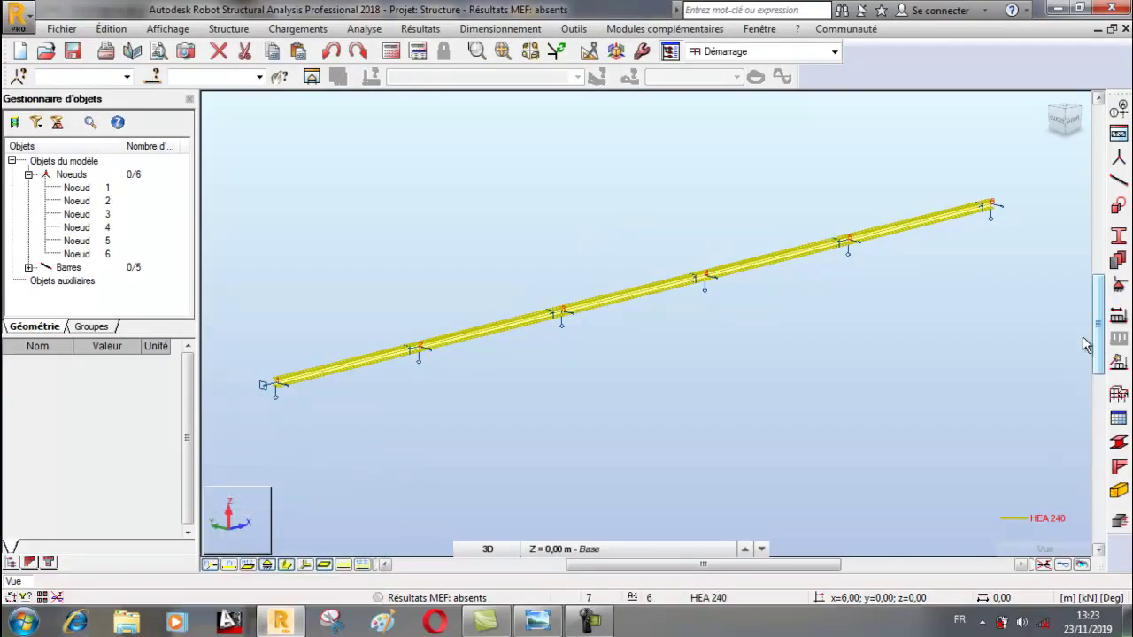
{"action": "left_click", "coordinate": [1117, 363]}
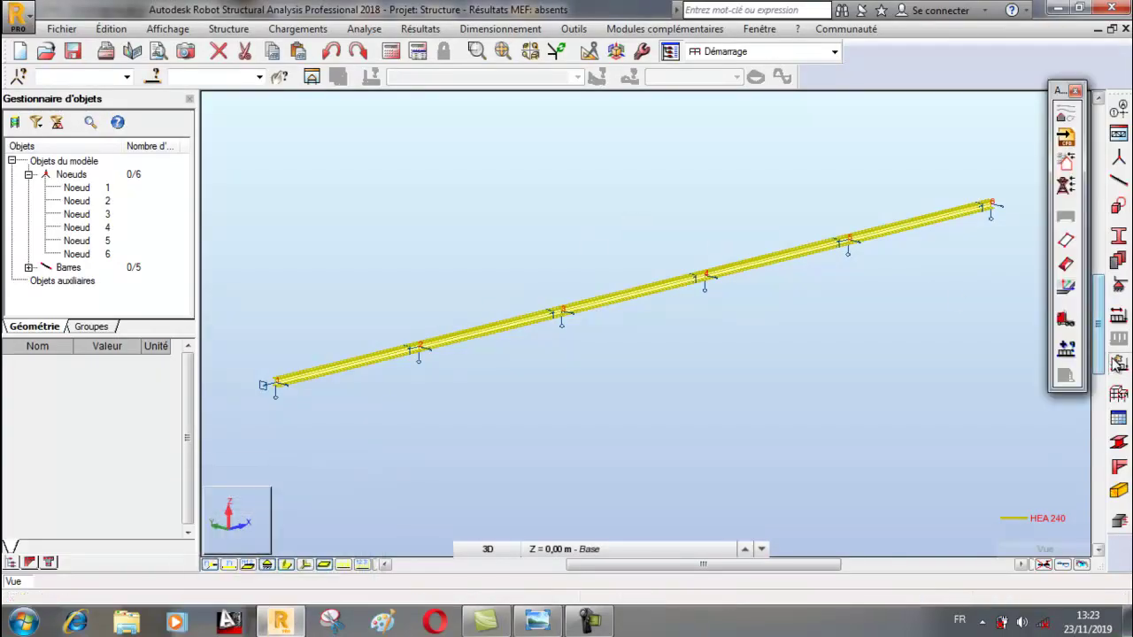
{"action": "left_click", "coordinate": [1067, 321]}
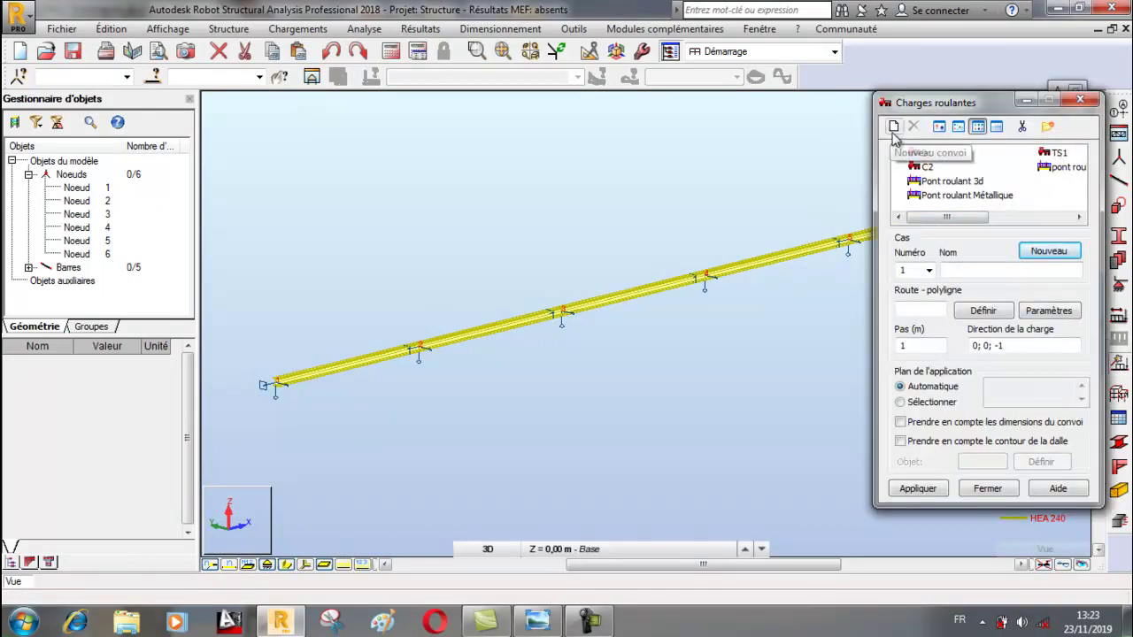
{"action": "double_click", "coordinate": [916, 153]}
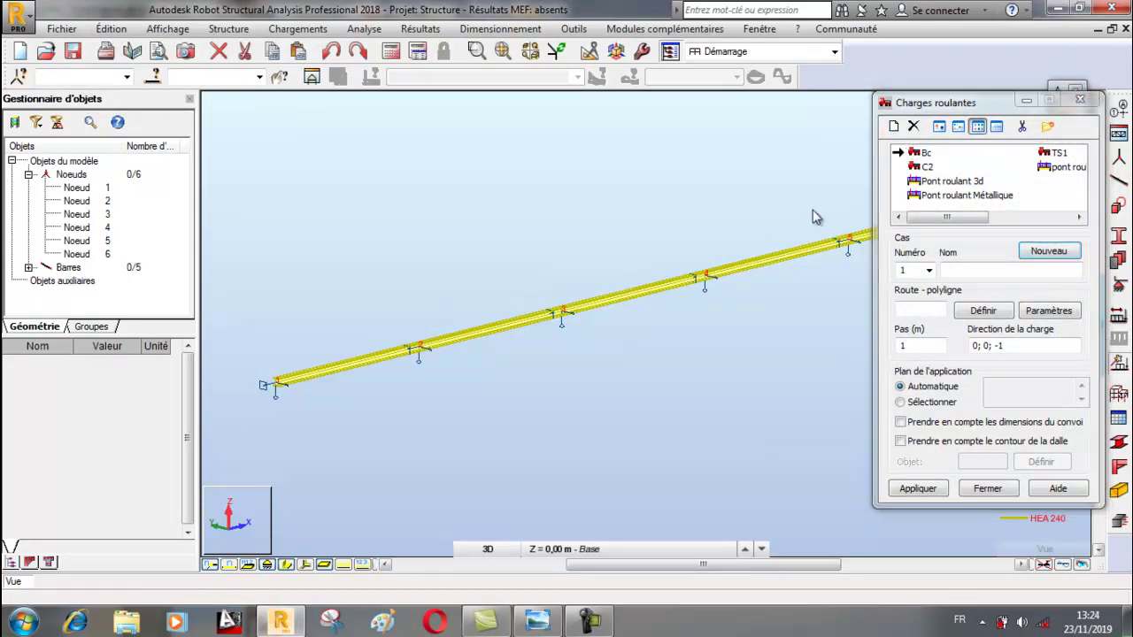
{"action": "left_click", "coordinate": [670, 258]}
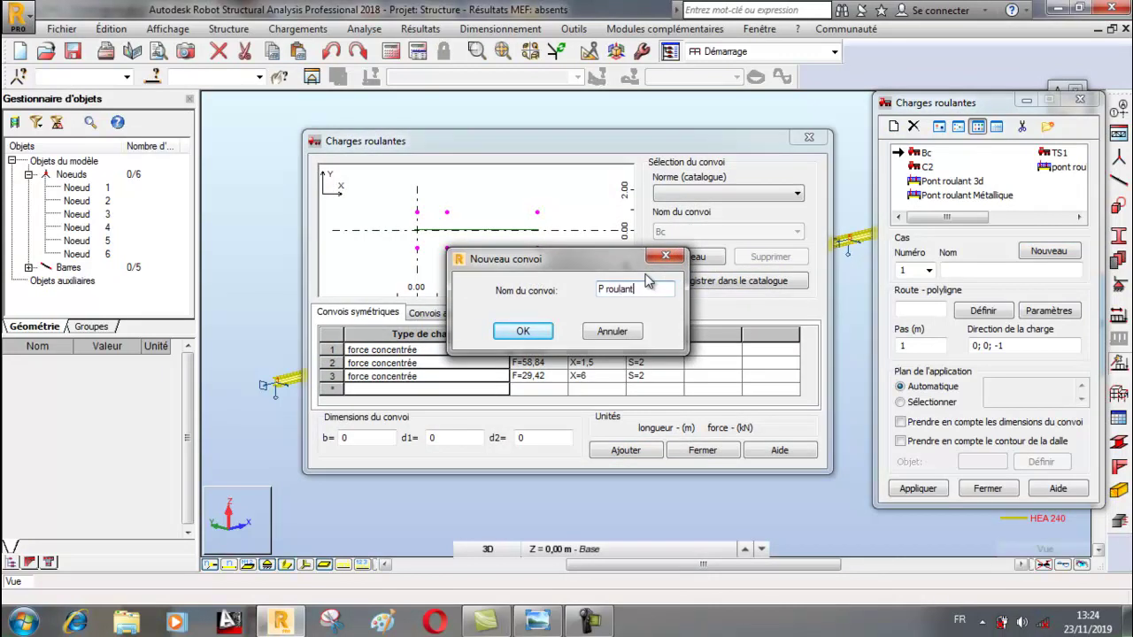
{"action": "left_click", "coordinate": [522, 330]}
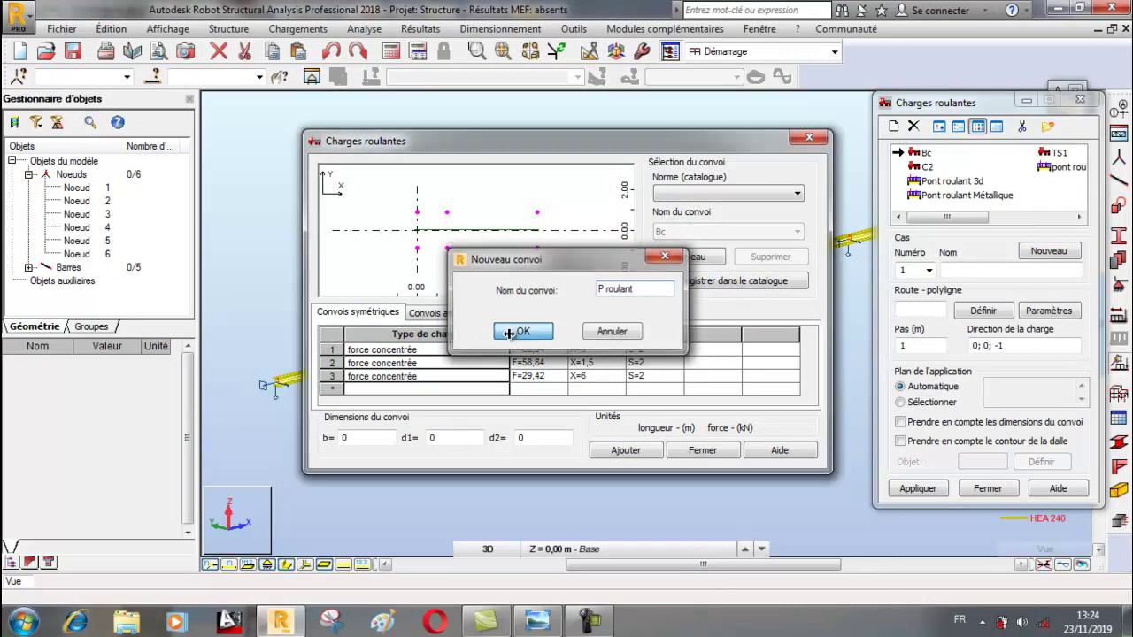
Add two concentrated forces (force concentrée) to the vehicle as an arbitrary convoy (Convois arbitraires).
{"action": "left_click", "coordinate": [445, 312]}
{"action": "left_click", "coordinate": [403, 350]}
{"action": "left_click", "coordinate": [389, 365]}
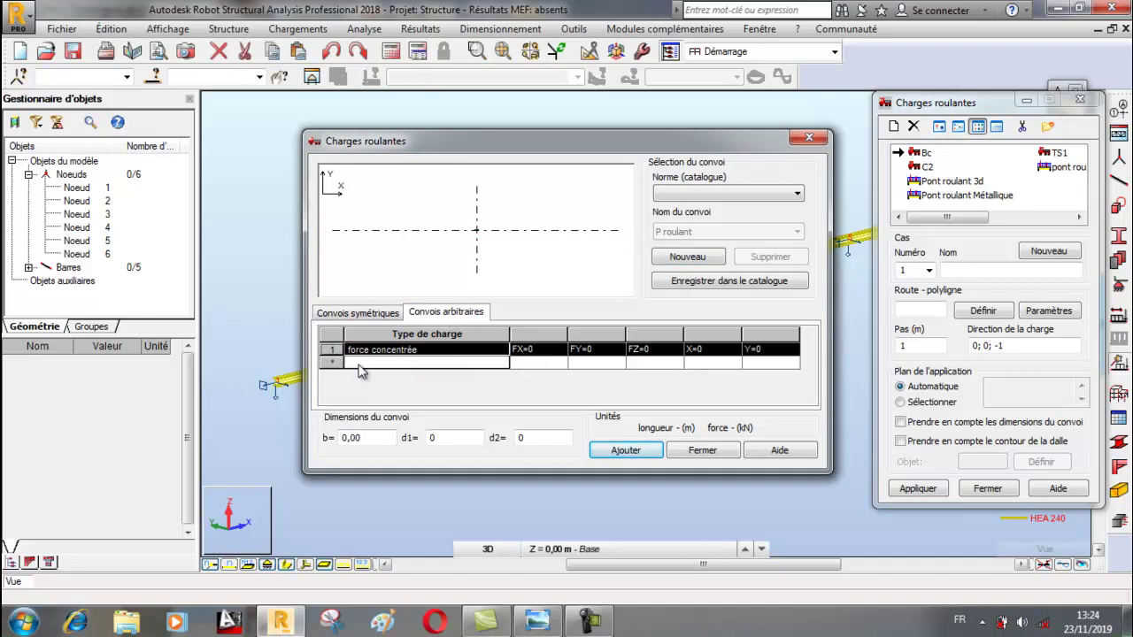
{"action": "left_click", "coordinate": [376, 363]}
{"action": "left_click", "coordinate": [374, 378]}
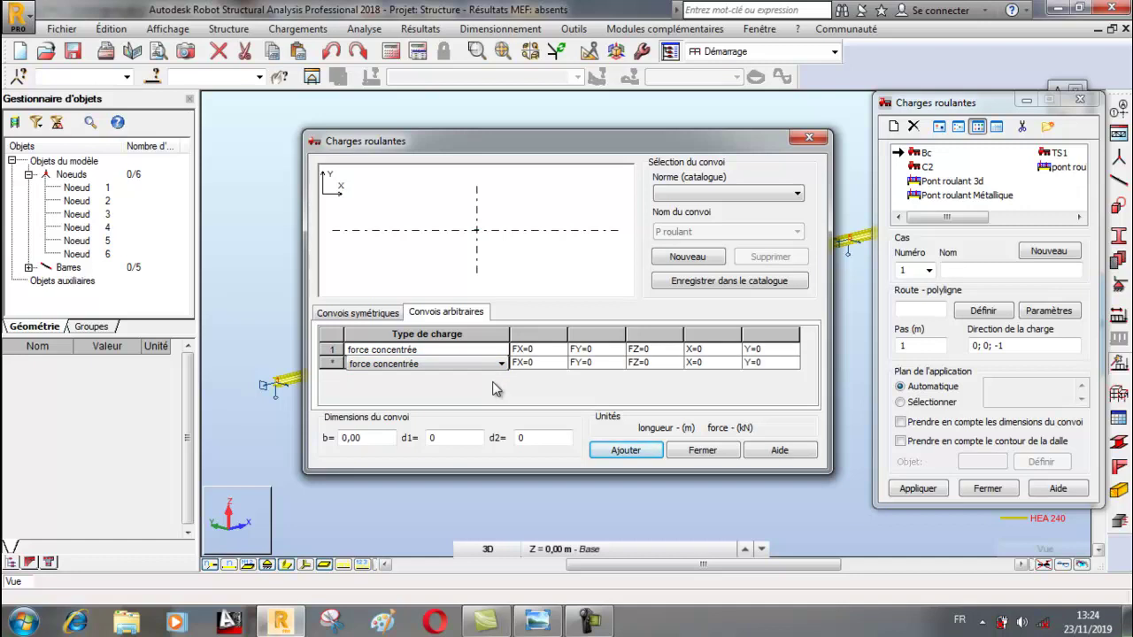
Check the maximum vertical reaction in the reference image and set FZ to 54 kN for both concentrated forces.
{"action": "left_click", "coordinate": [537, 622]}
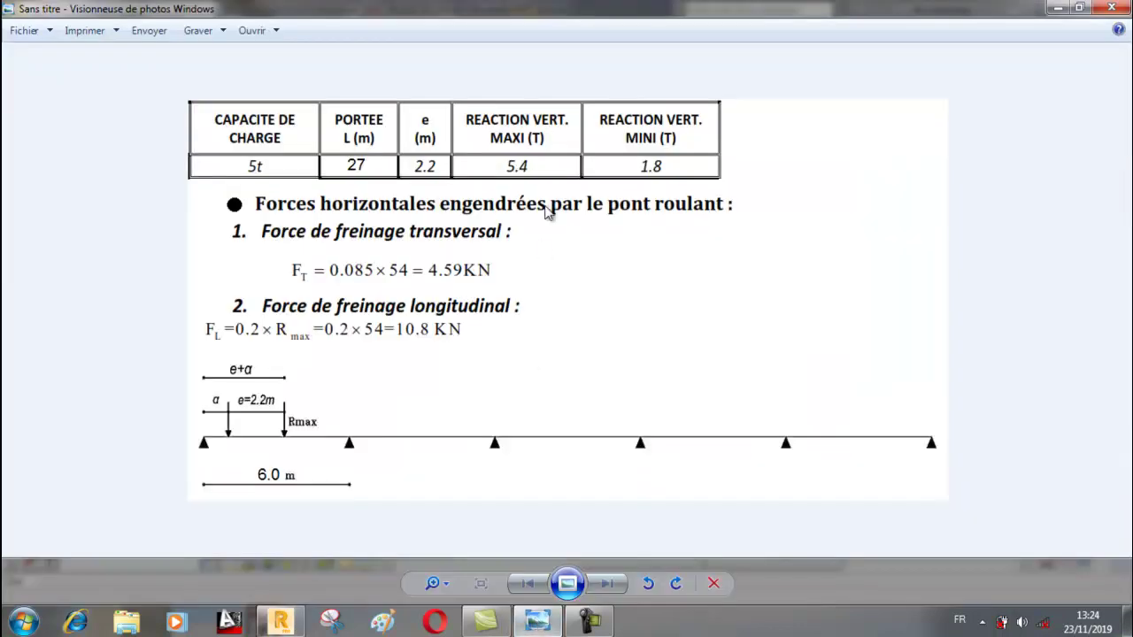
{"action": "left_click", "coordinate": [279, 622]}
{"action": "left_click", "coordinate": [656, 349]}
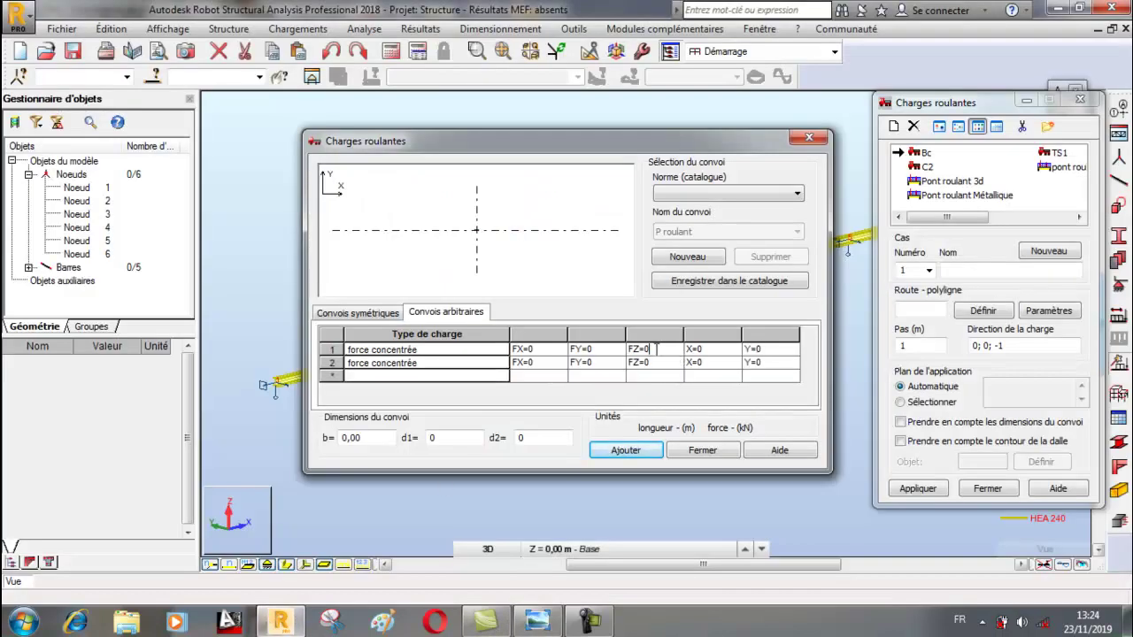
{"action": "left_click", "coordinate": [656, 362]}
Check the longitudinal braking force in the reference image and set FX to 10.8 kN for both concentrated forces.
{"action": "left_click", "coordinate": [545, 352]}
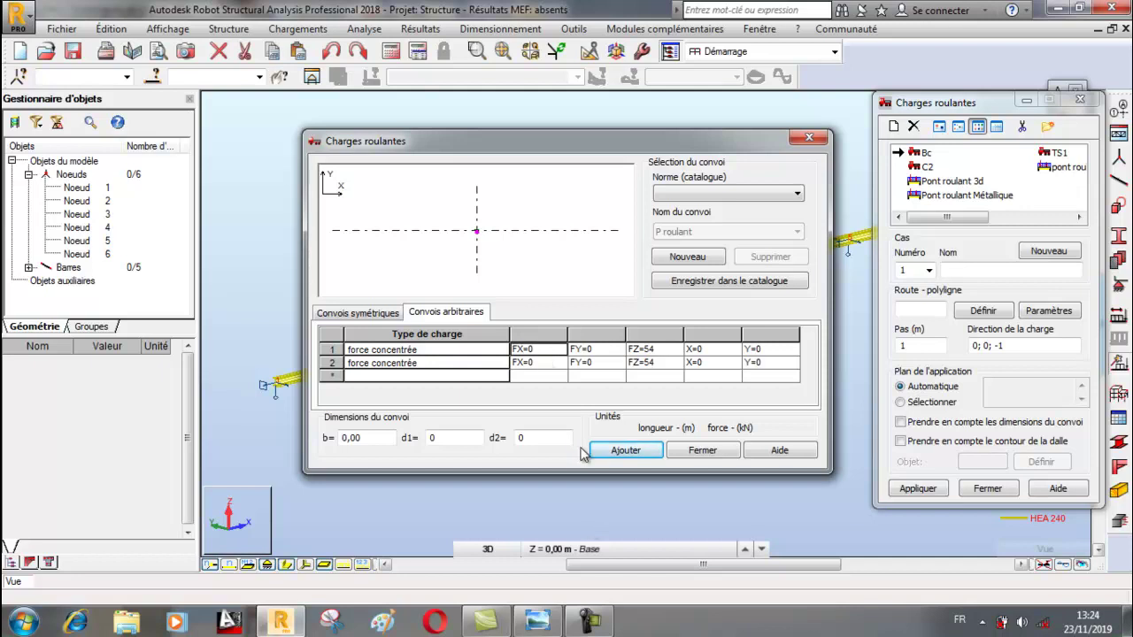
{"action": "left_click", "coordinate": [534, 622]}
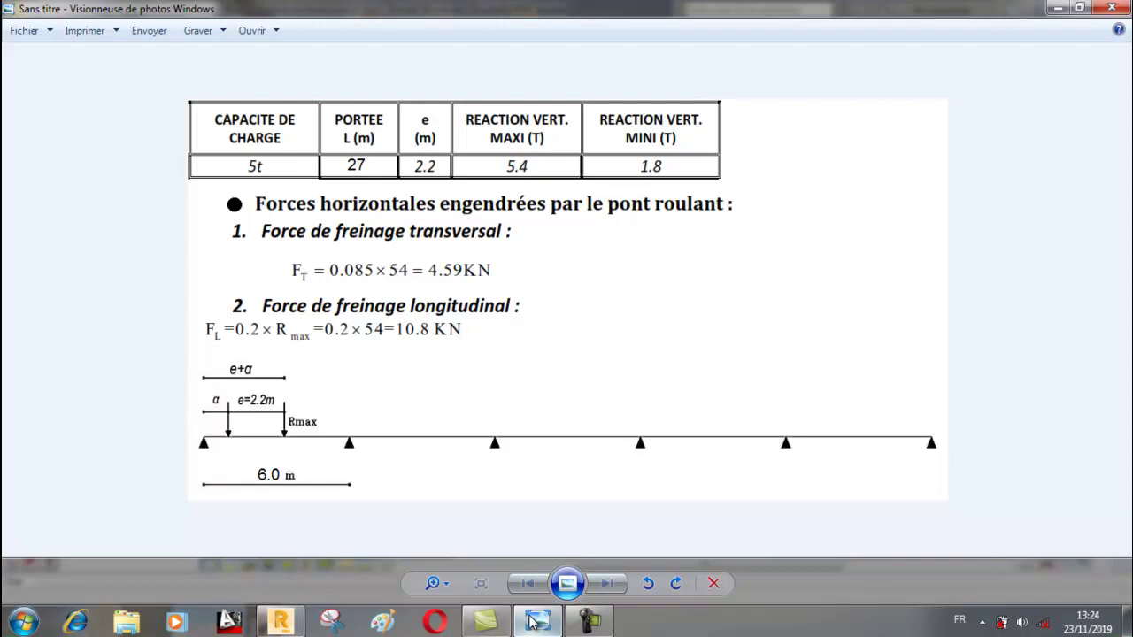
{"action": "left_click", "coordinate": [534, 622]}
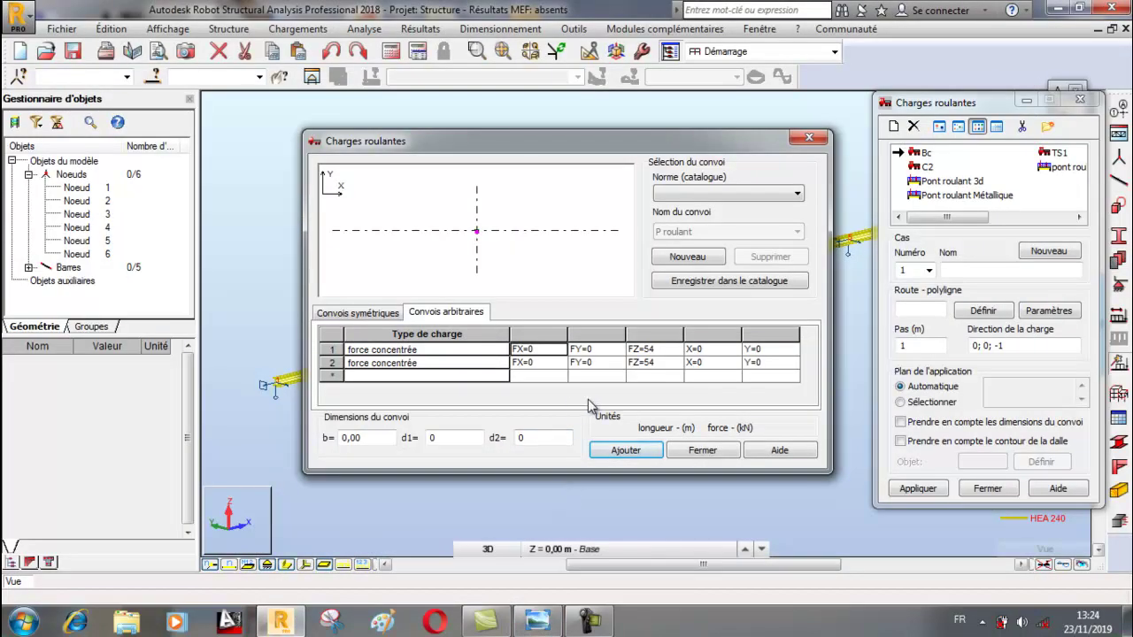
{"action": "left_click", "coordinate": [539, 350]}
{"action": "left_click", "coordinate": [536, 363]}
Check the transverse braking force in the reference image and set FY to 4.59 kN for both concentrated forces.
{"action": "left_click", "coordinate": [577, 349]}
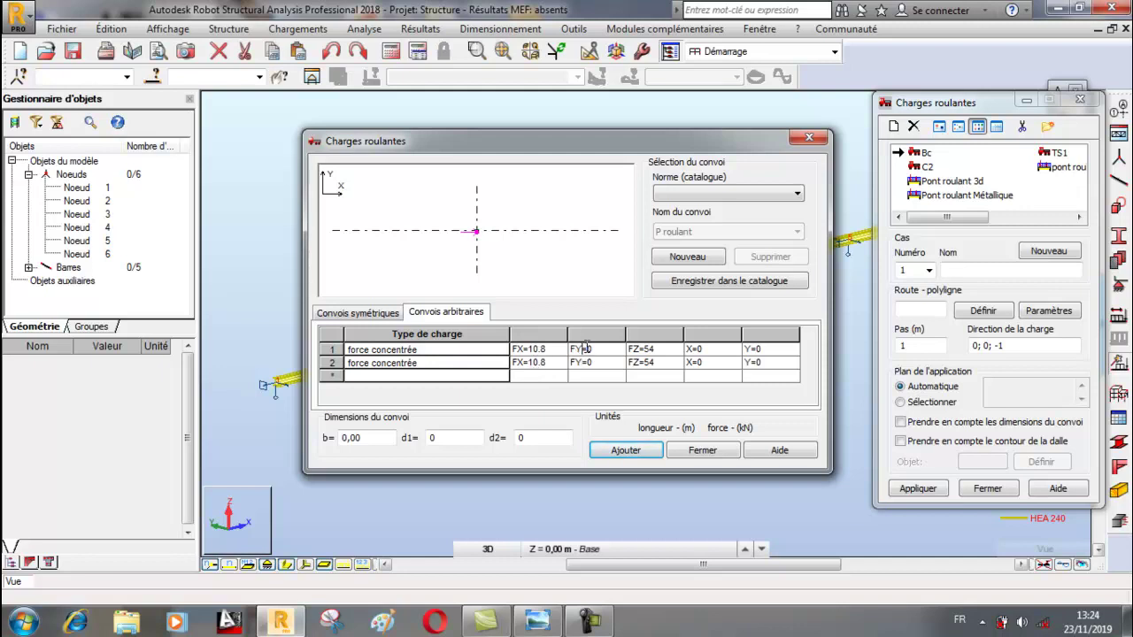
{"action": "left_click", "coordinate": [539, 622]}
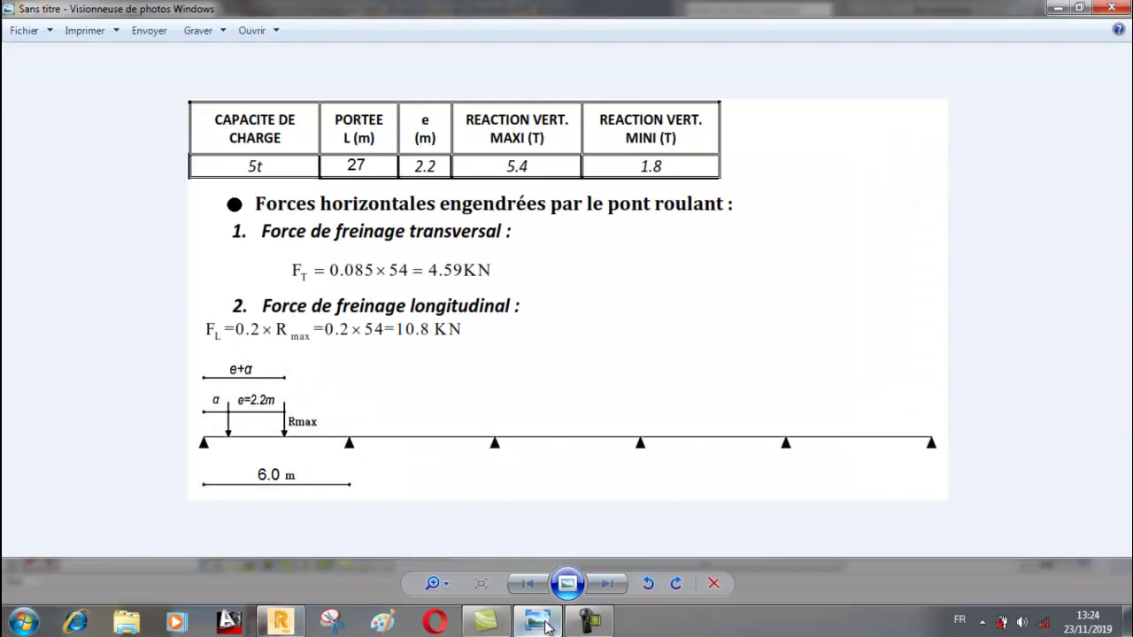
{"action": "left_click", "coordinate": [546, 624]}
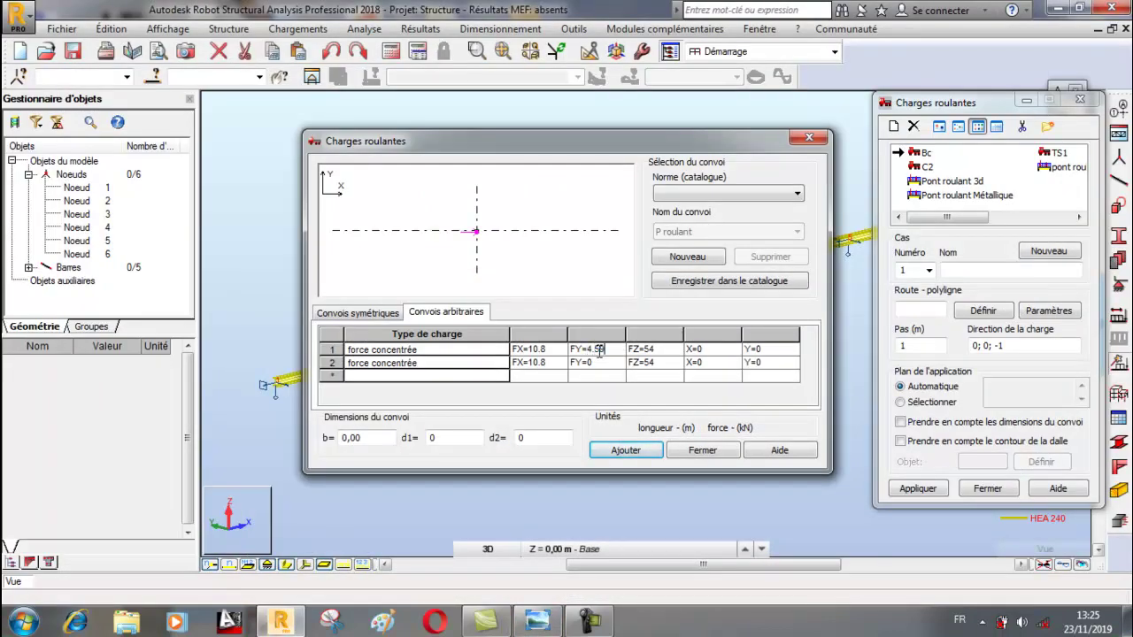
{"action": "left_click", "coordinate": [598, 362]}
Check the wheel spacing in the reference image, set the second force's X position to 2.2 m, and add the vehicle to the moving loads.
{"action": "left_click", "coordinate": [537, 622]}
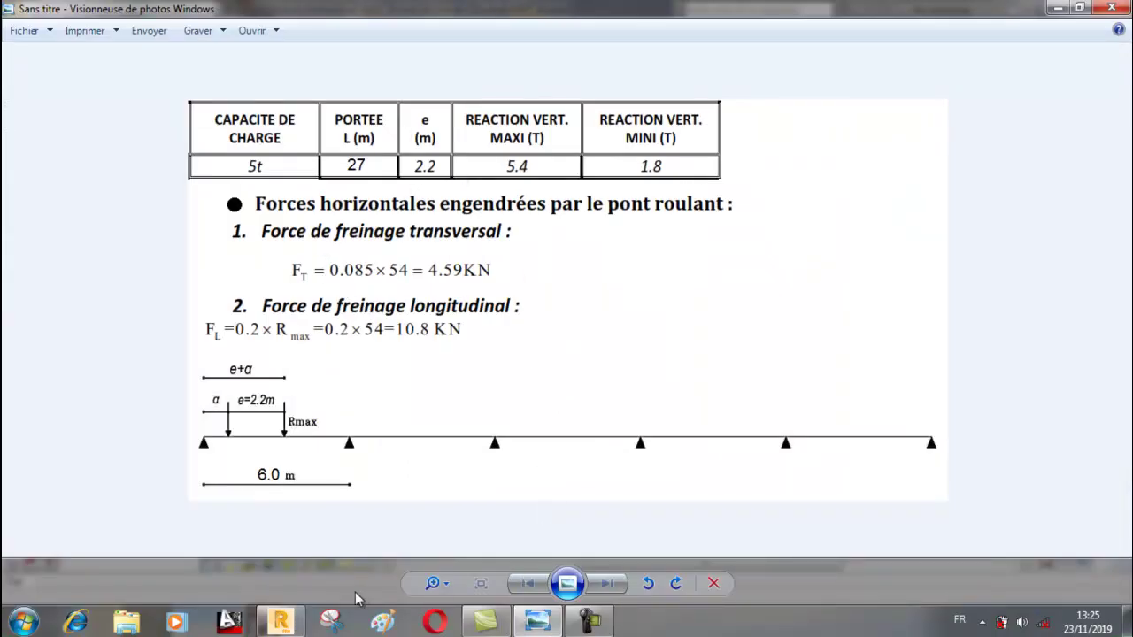
{"action": "left_click", "coordinate": [280, 622]}
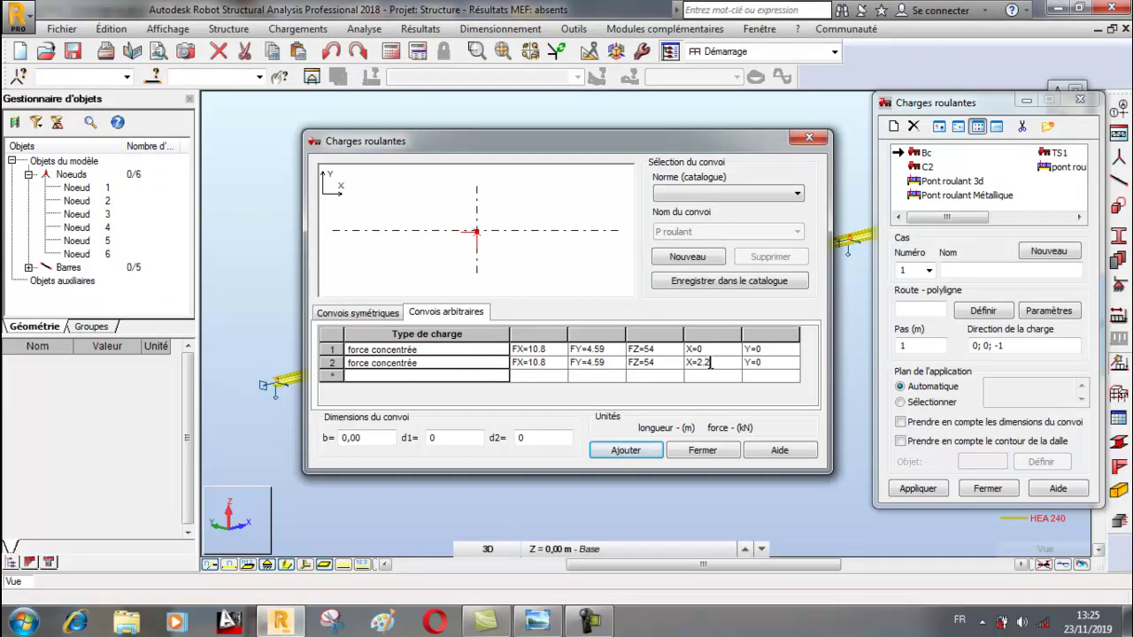
{"action": "left_click", "coordinate": [625, 451]}
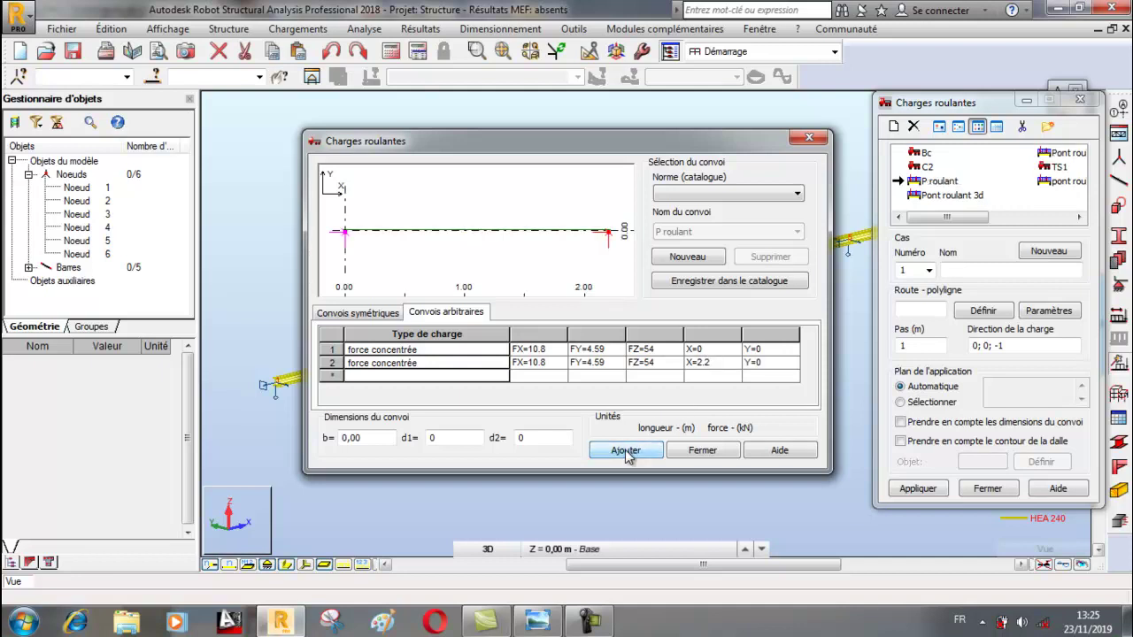
{"action": "left_click", "coordinate": [681, 451]}
Name the moving load case P roulant and define its route as a polyline from 0;0;0 to 30;0;0 along the beam.
{"action": "left_click", "coordinate": [964, 270]}
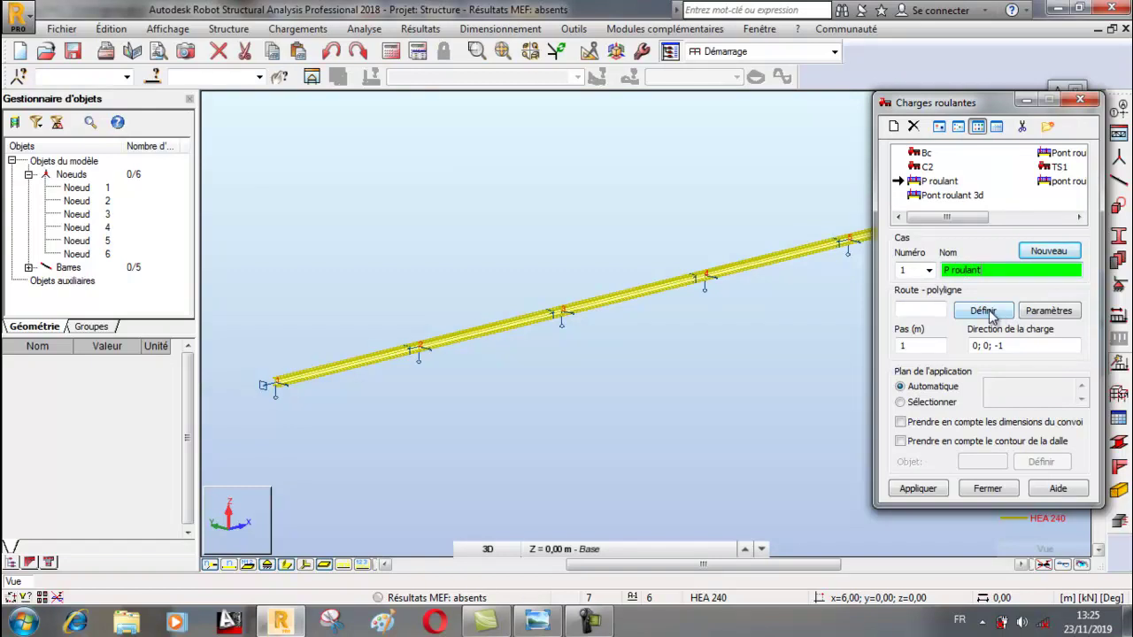
{"action": "left_click", "coordinate": [984, 312]}
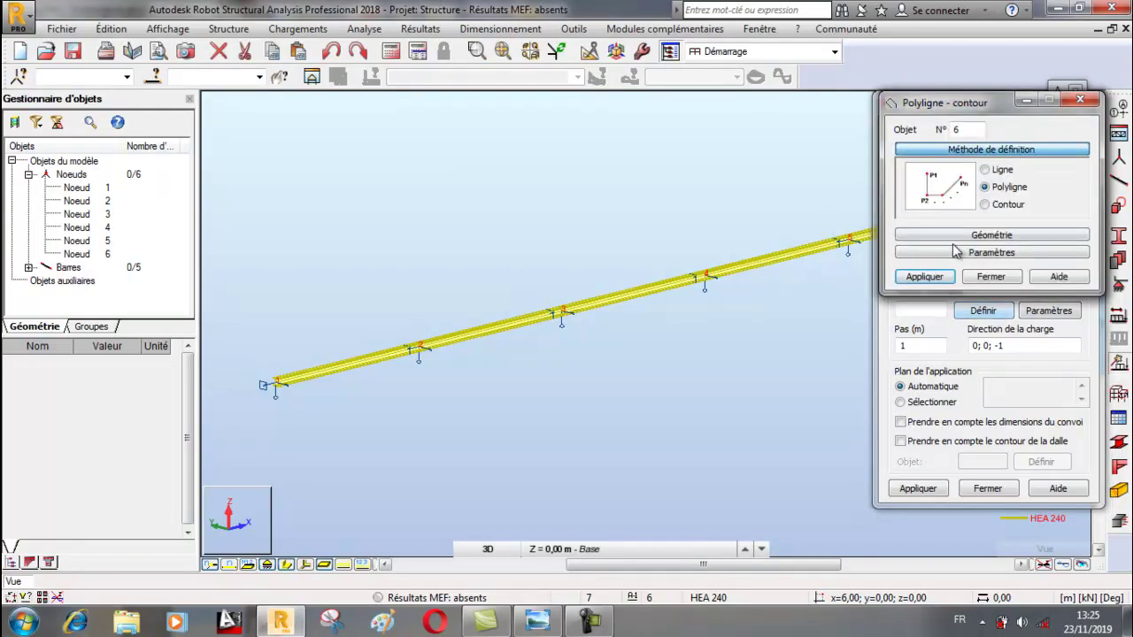
{"action": "left_click", "coordinate": [983, 236]}
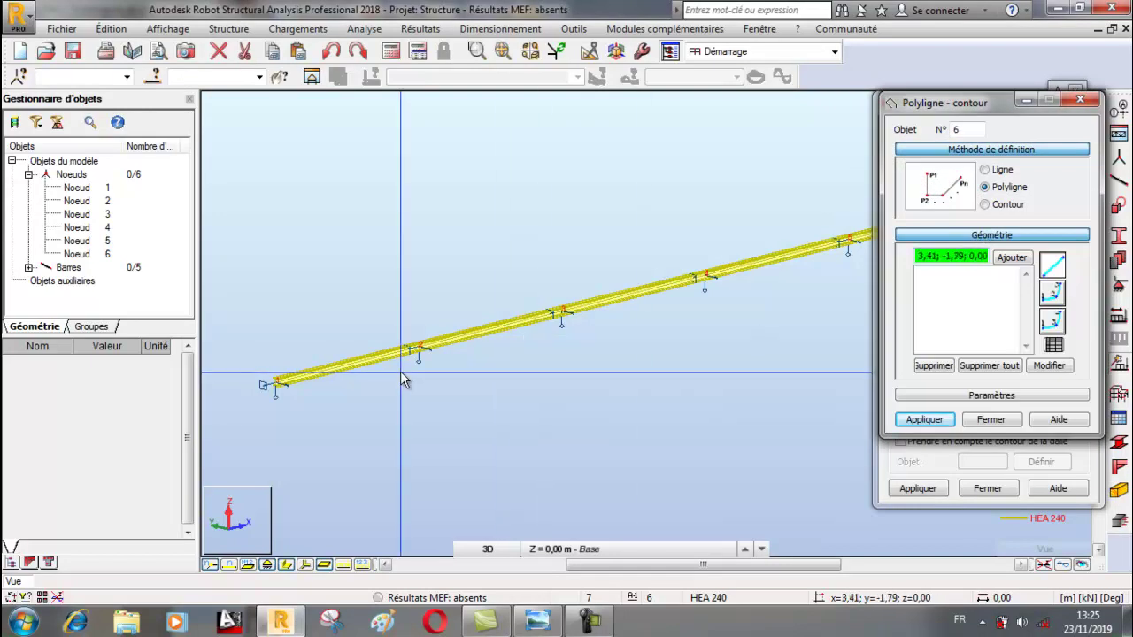
{"action": "left_click", "coordinate": [283, 385]}
{"action": "scroll", "coordinate": [262, 372], "scroll_direction": "down", "scroll_amount": 3}
{"action": "scroll", "coordinate": [541, 302], "scroll_direction": "up", "scroll_amount": 3}
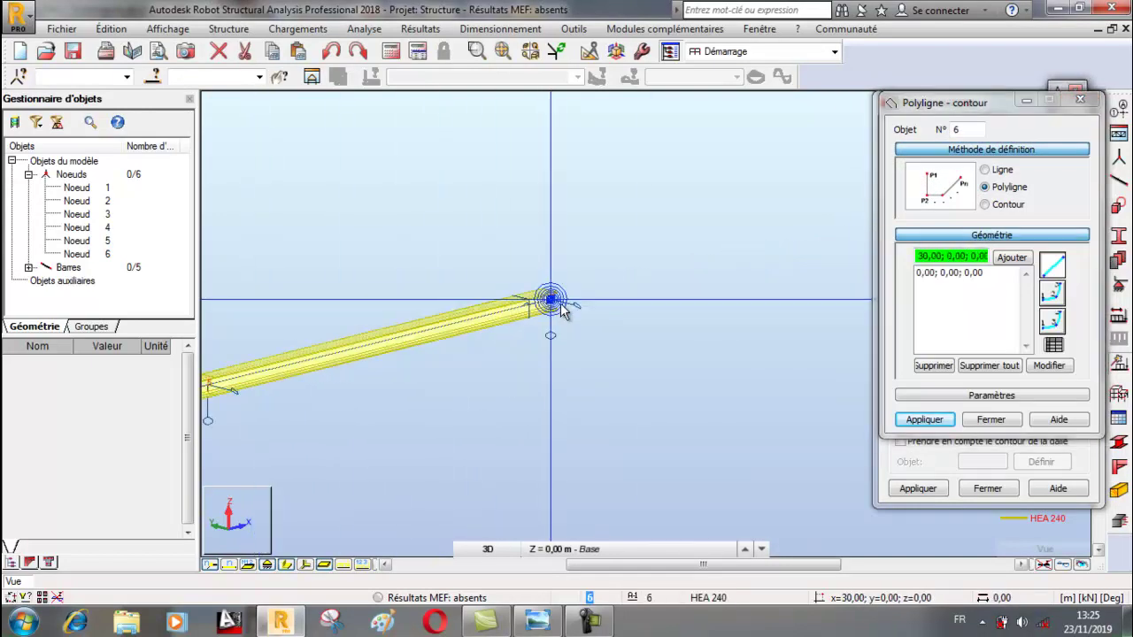
{"action": "left_click", "coordinate": [553, 306]}
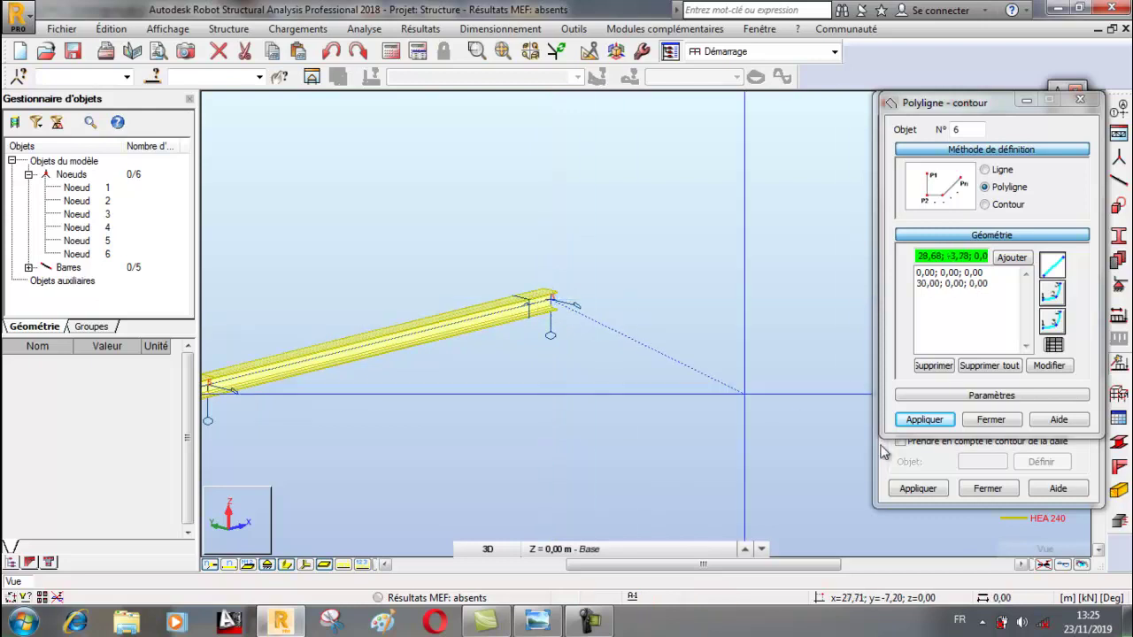
{"action": "left_click", "coordinate": [927, 421]}
{"action": "left_click", "coordinate": [984, 422]}
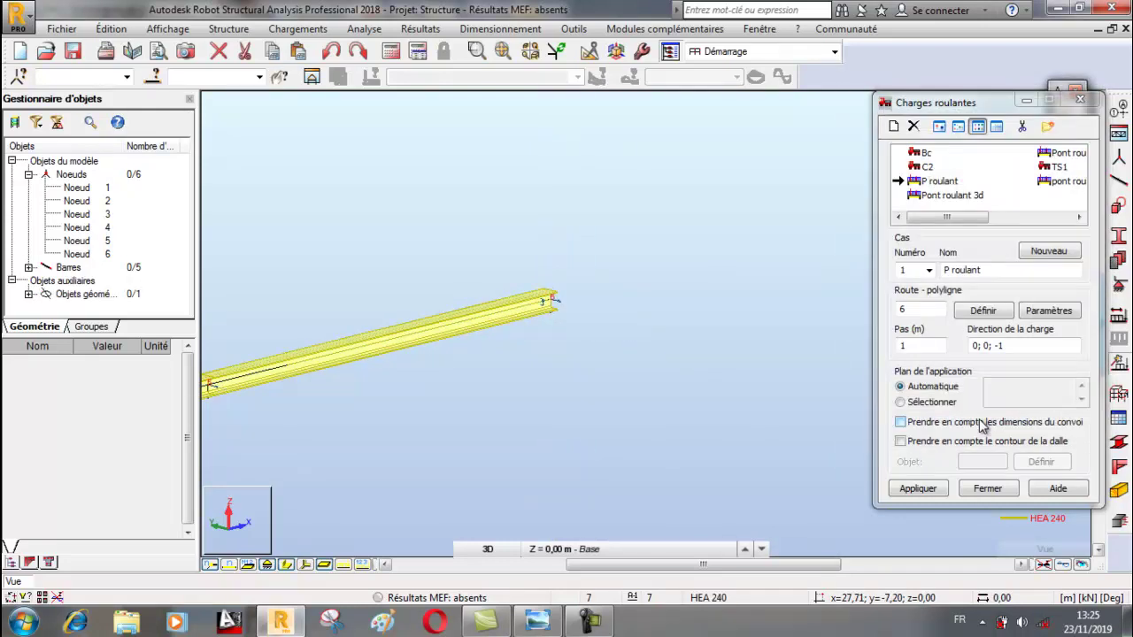
Set the moving load step to 0.5 m and apply the P roulant case.
{"action": "left_click", "coordinate": [912, 346]}
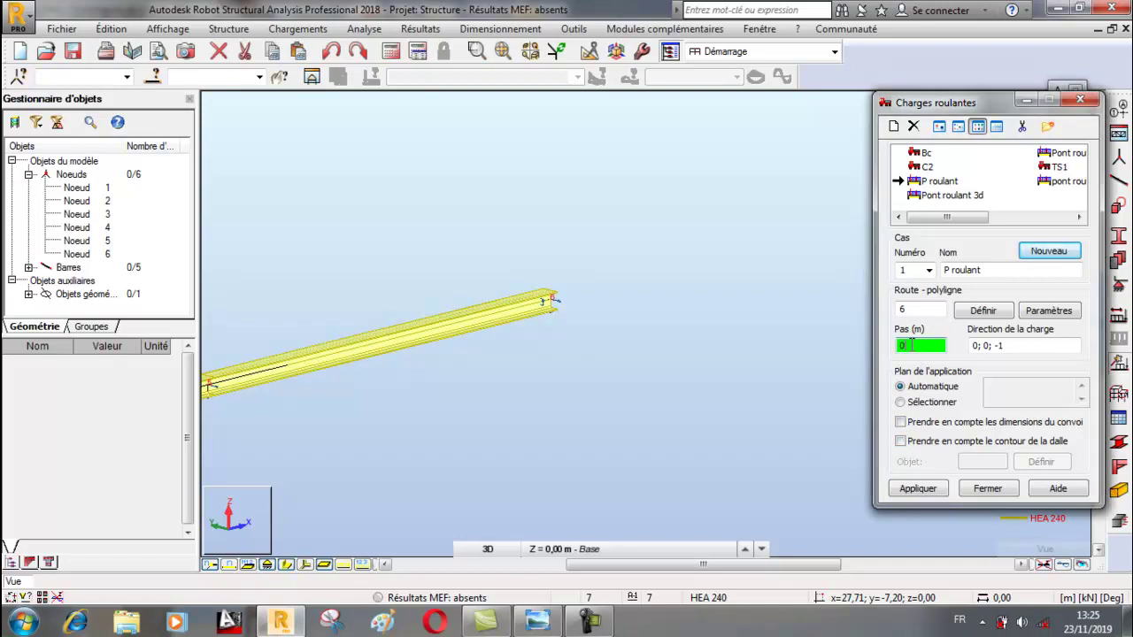
{"action": "left_click", "coordinate": [920, 490]}
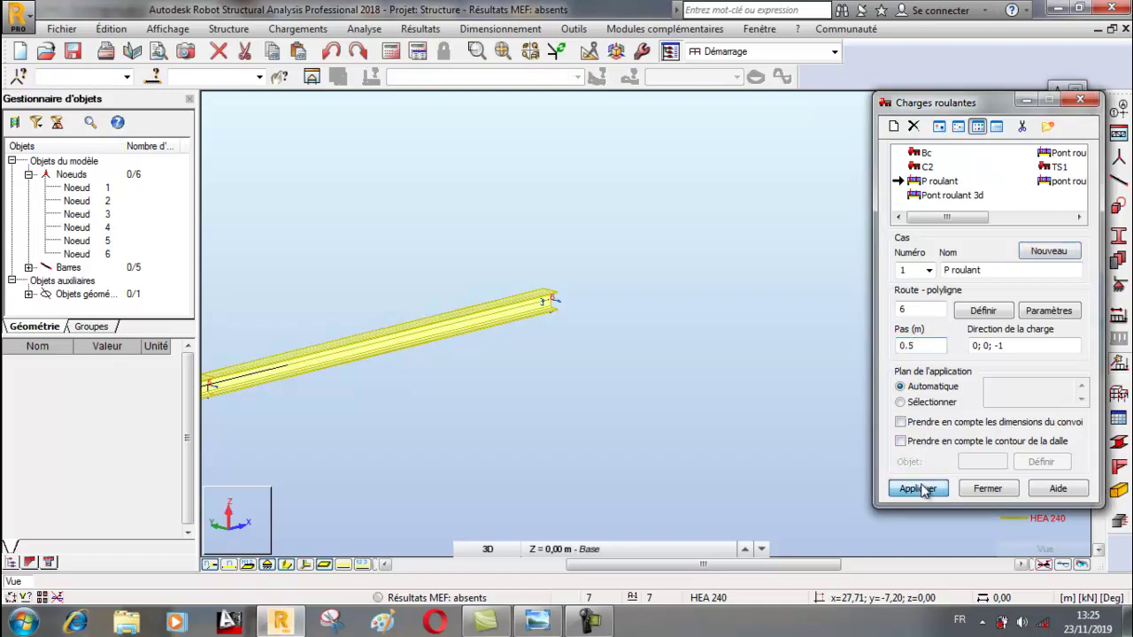
{"action": "left_click", "coordinate": [985, 491]}
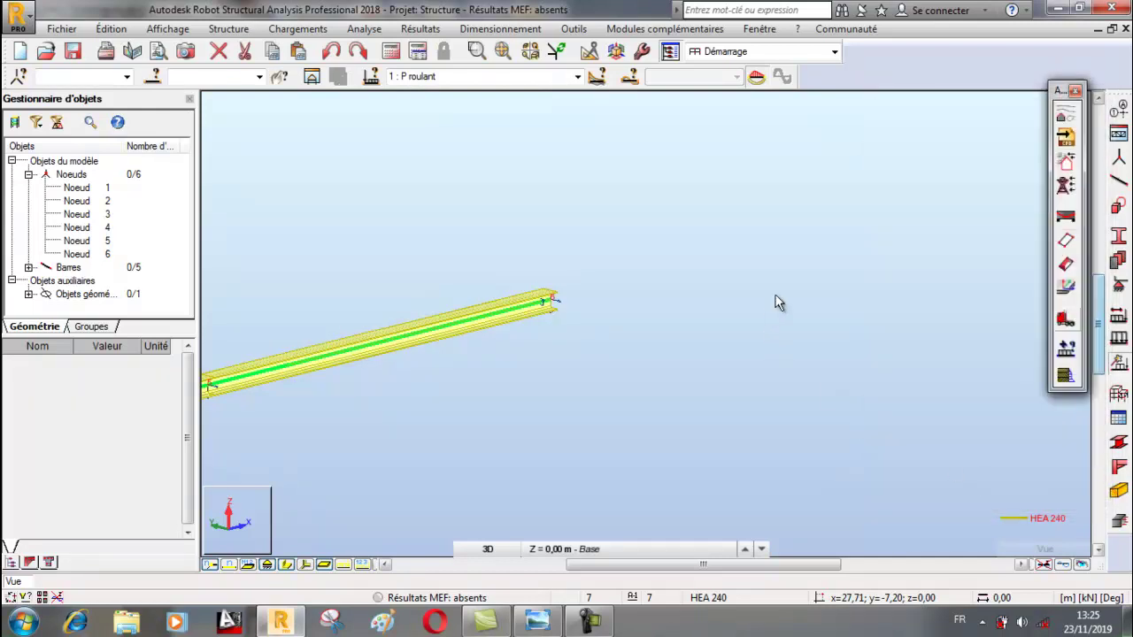
Hide the bar section shapes in the view and run the structure calculation.
{"action": "scroll", "coordinate": [728, 247], "scroll_direction": "down", "scroll_amount": 3}
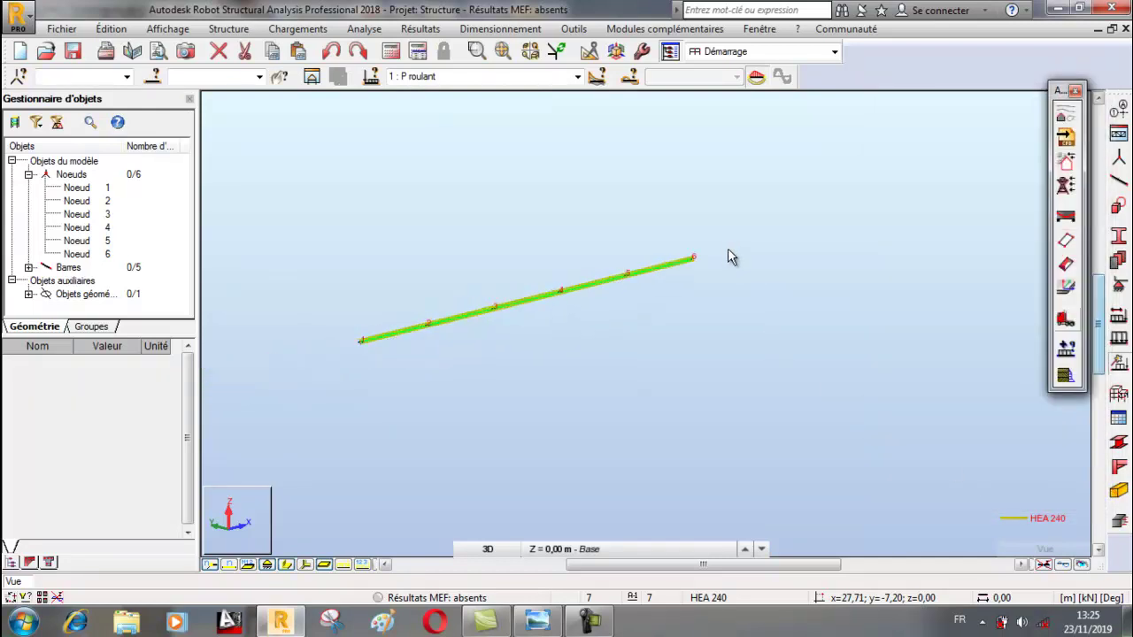
{"action": "left_click", "coordinate": [286, 564]}
{"action": "scroll", "coordinate": [495, 284], "scroll_direction": "up", "scroll_amount": 2}
{"action": "scroll", "coordinate": [495, 283], "scroll_direction": "up", "scroll_amount": 1}
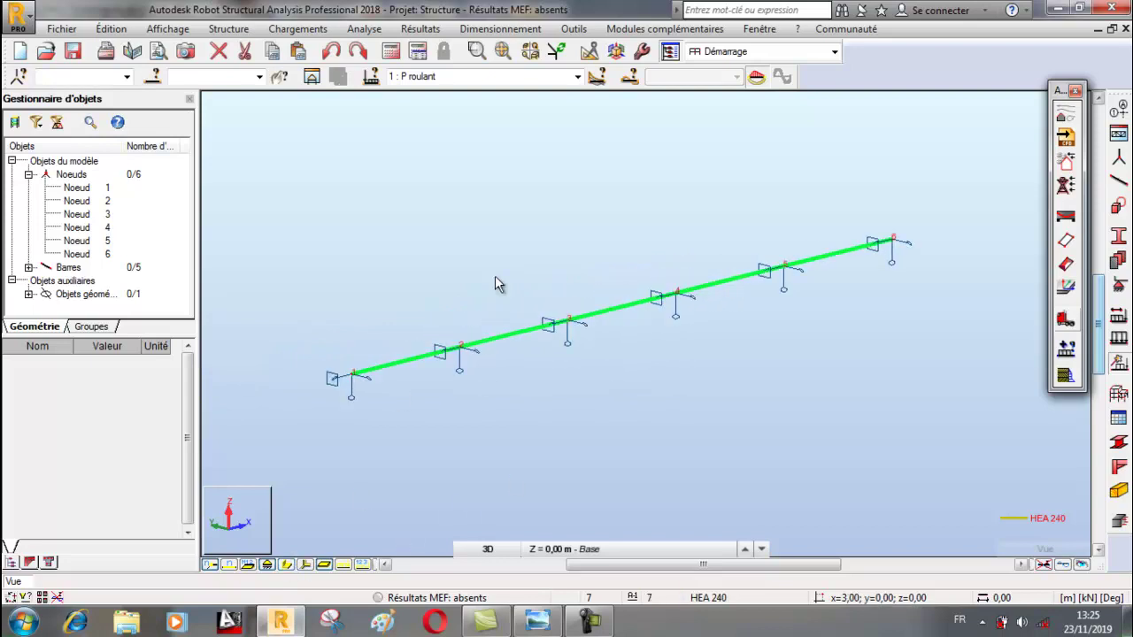
{"action": "left_click", "coordinate": [390, 50]}
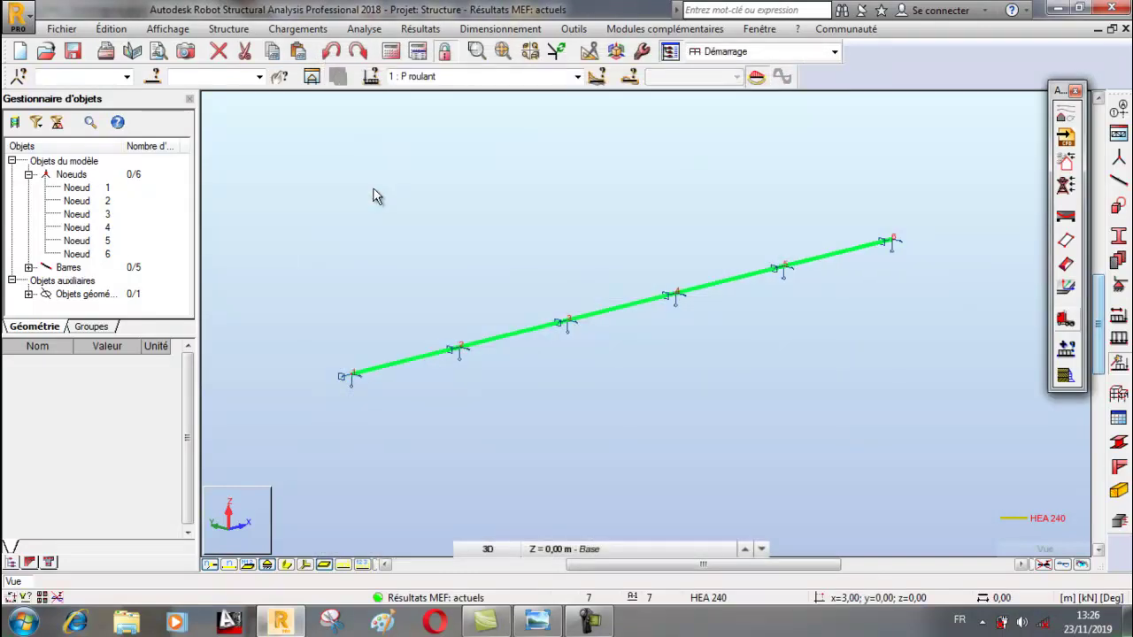
Enable the display of all moving load attributes: route, vehicle and elements.
{"action": "right_click", "coordinate": [237, 175]}
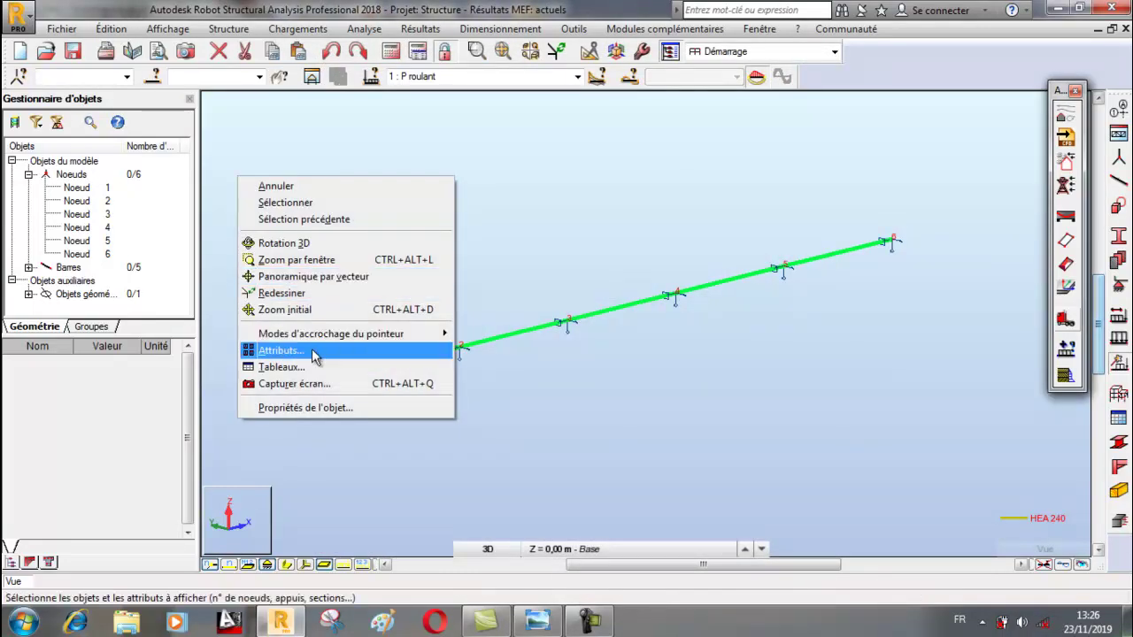
{"action": "left_click", "coordinate": [274, 348]}
{"action": "left_click", "coordinate": [67, 203]}
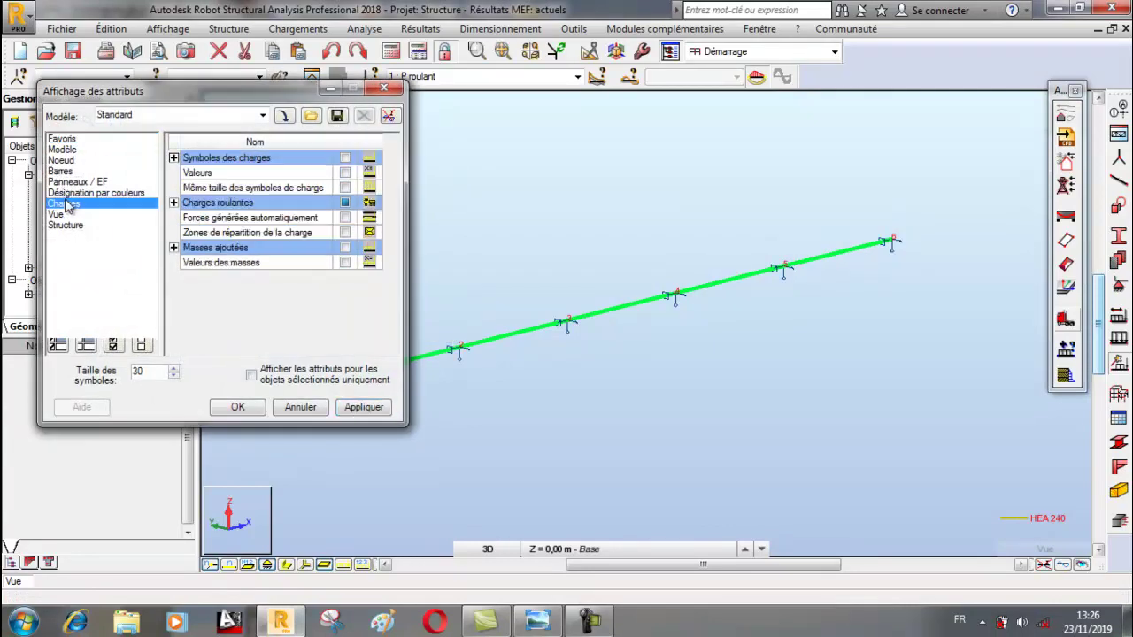
{"action": "left_click", "coordinate": [174, 203]}
{"action": "left_click", "coordinate": [346, 203]}
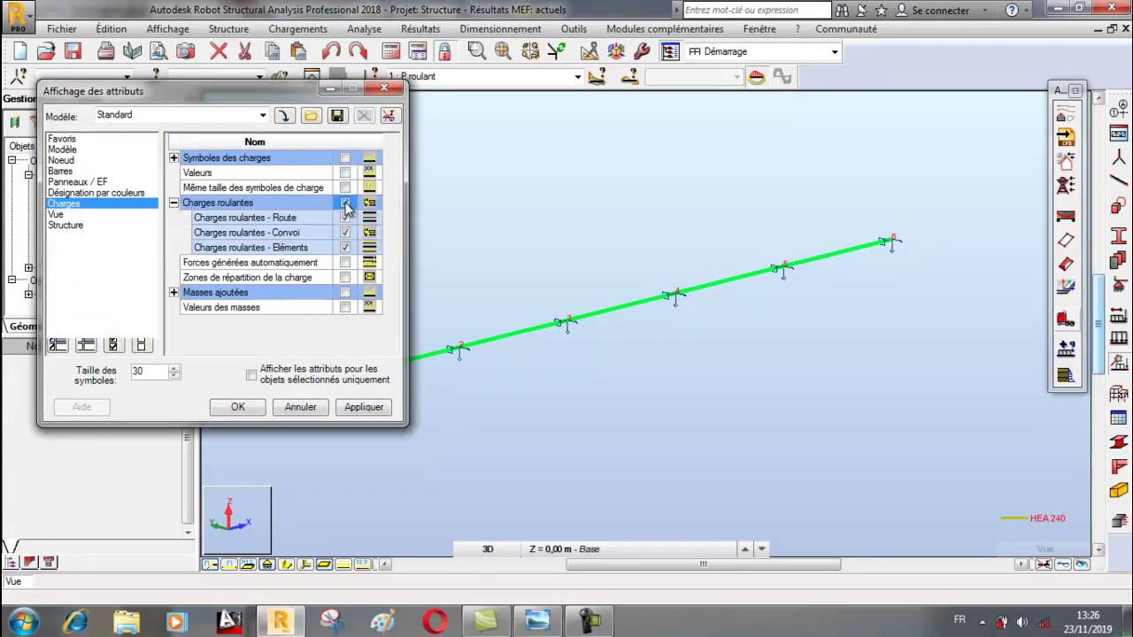
{"action": "left_click", "coordinate": [357, 407]}
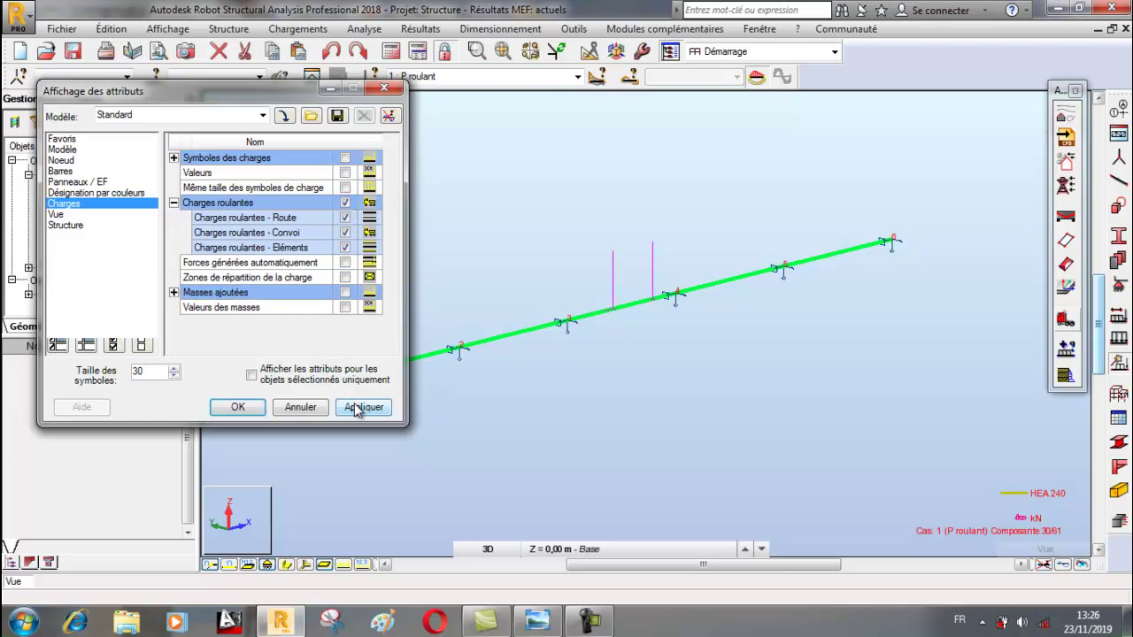
{"action": "left_click", "coordinate": [239, 407]}
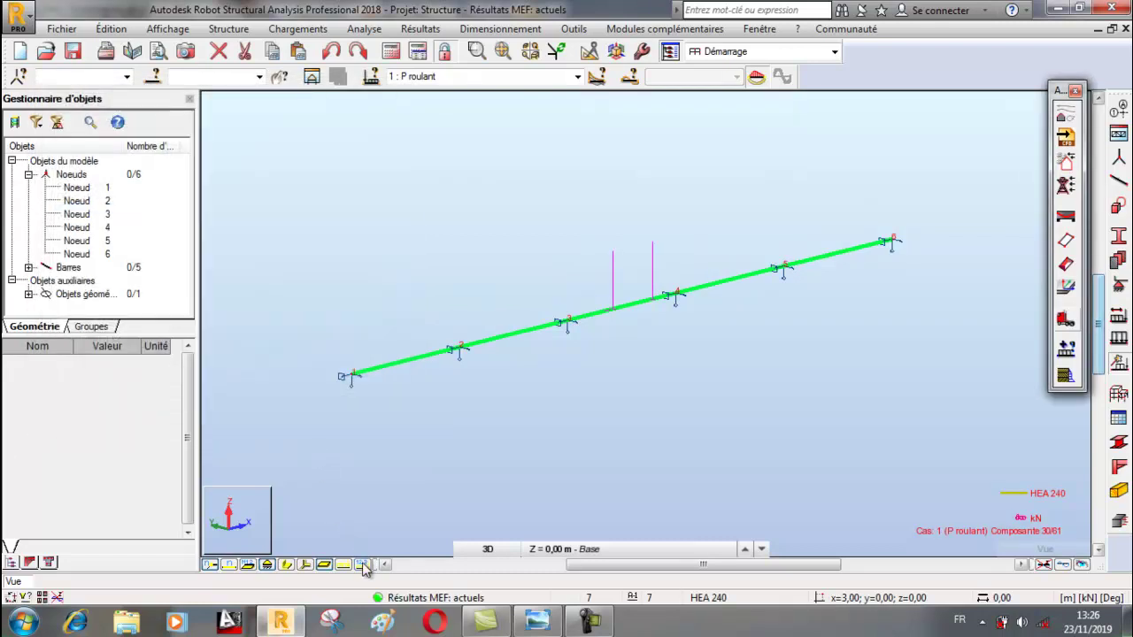
Show the load values on the beam and examine the forces of the crane vehicle.
{"action": "left_click", "coordinate": [363, 565]}
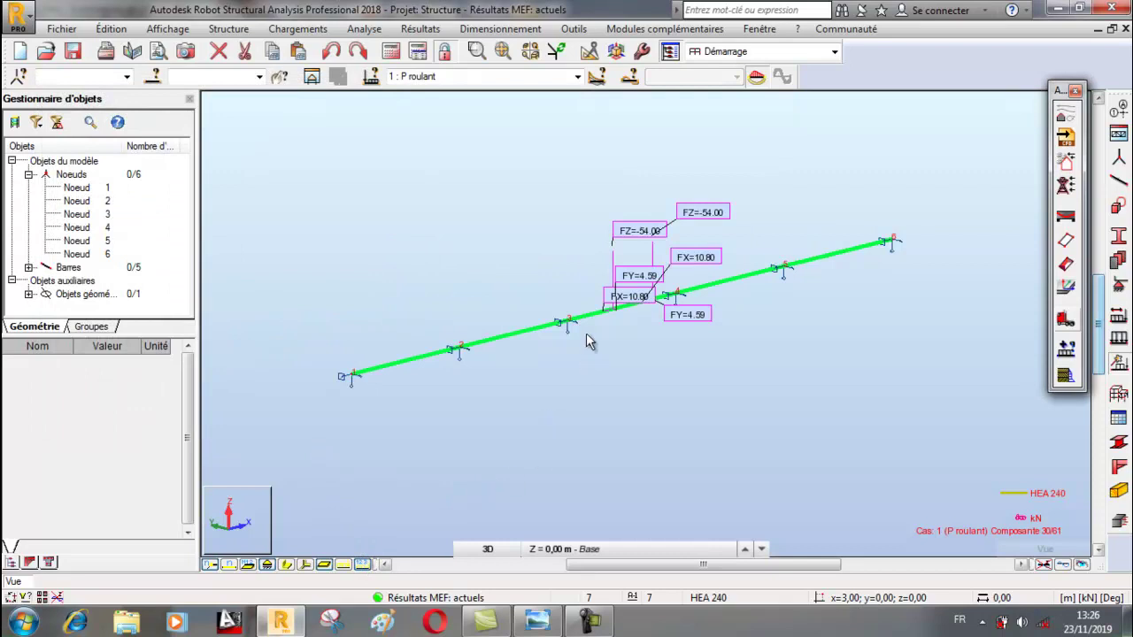
{"action": "scroll", "coordinate": [581, 345], "scroll_direction": "up", "scroll_amount": 1}
{"action": "scroll", "coordinate": [575, 341], "scroll_direction": "up", "scroll_amount": 1}
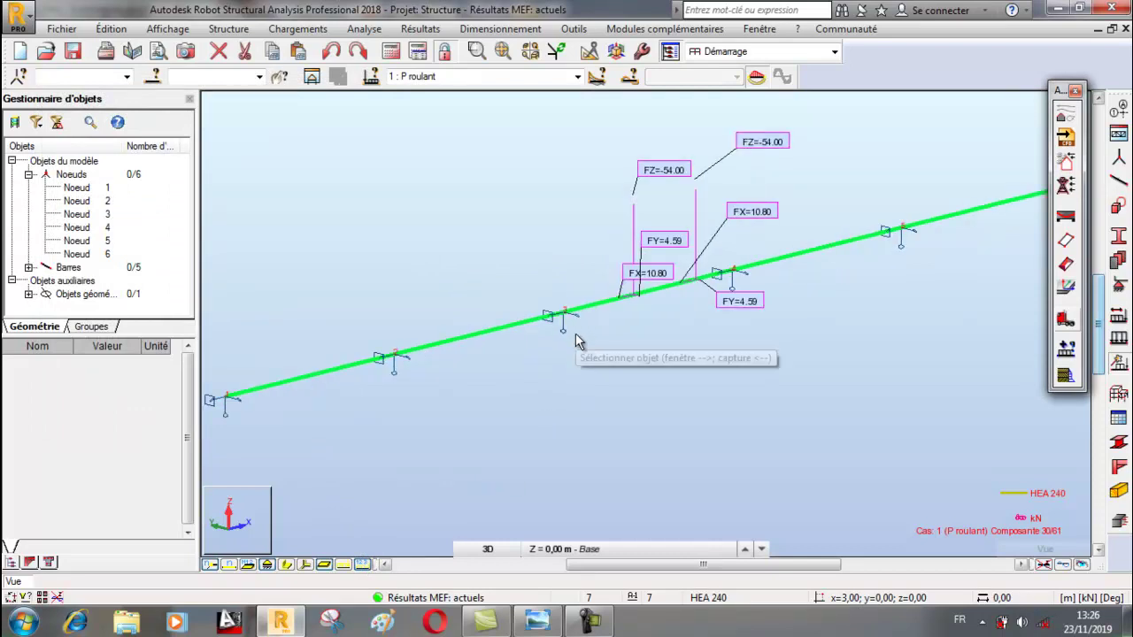
{"action": "scroll", "coordinate": [575, 340], "scroll_direction": "down", "scroll_amount": 1}
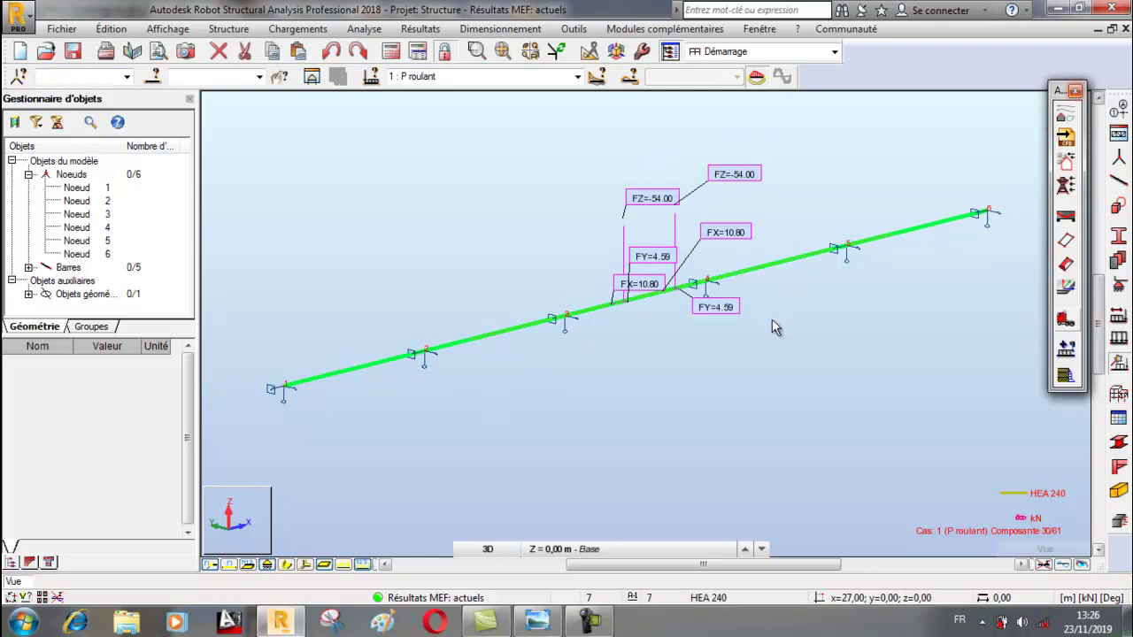
{"action": "scroll", "coordinate": [773, 324], "scroll_direction": "down", "scroll_amount": 1}
{"action": "scroll", "coordinate": [767, 317], "scroll_direction": "up", "scroll_amount": 1}
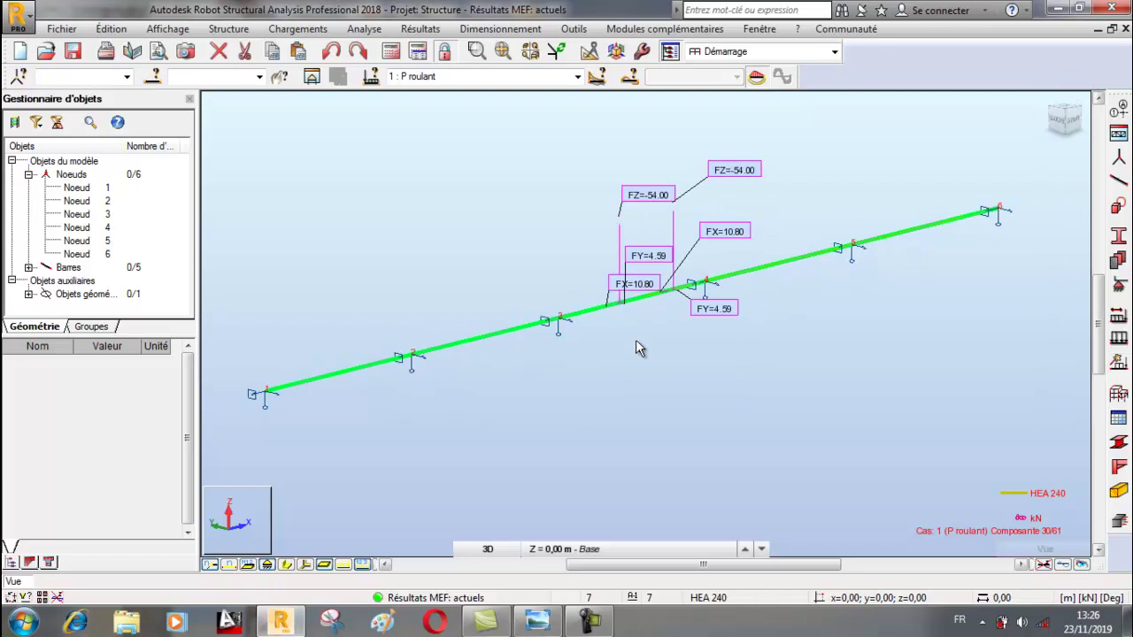
Animate the P roulant case over components 1 to 61 at 3 frames per second and replay the crane's travel along the beam.
{"action": "left_click", "coordinate": [595, 76]}
{"action": "left_click_drag", "start_coordinate": [622, 105], "coordinate": [131, 56]}
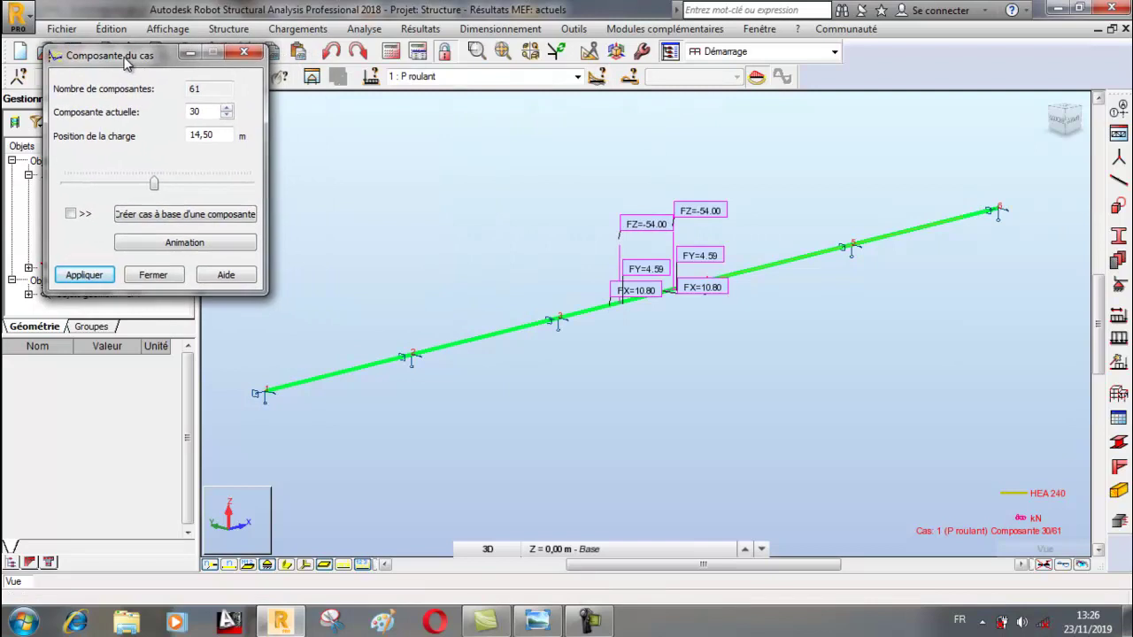
{"action": "left_click", "coordinate": [166, 244]}
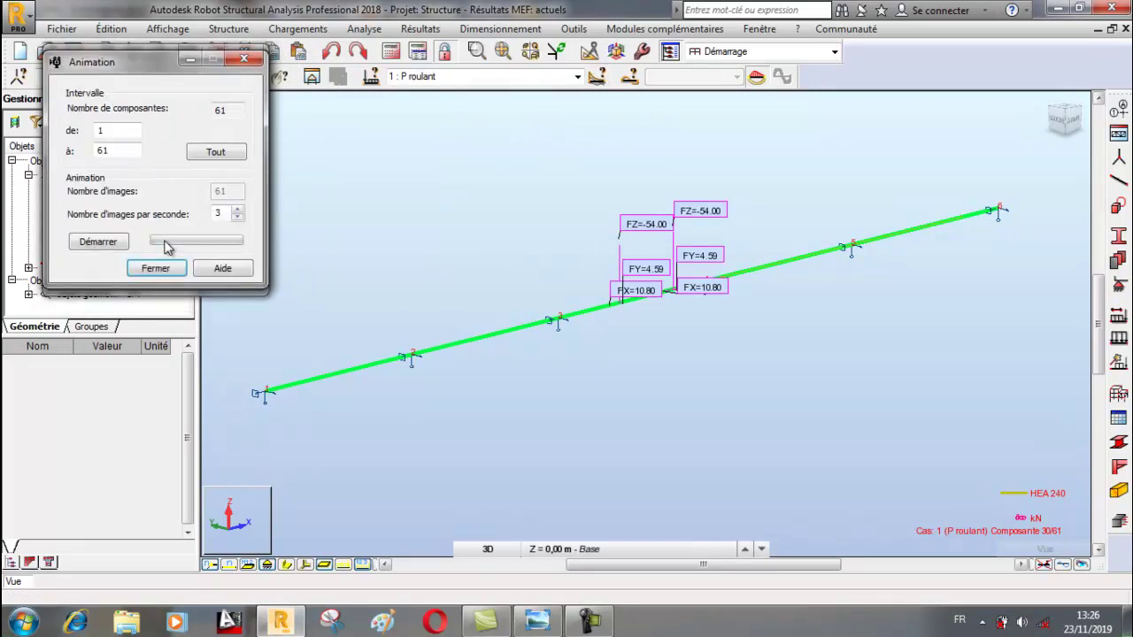
{"action": "left_click", "coordinate": [111, 246]}
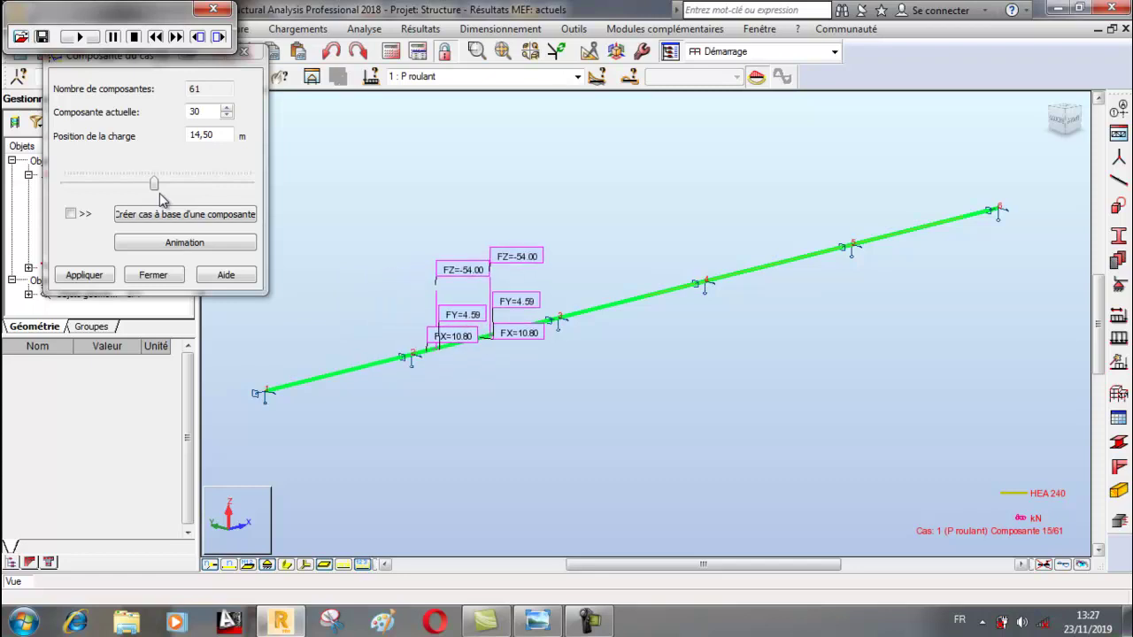
{"action": "left_click", "coordinate": [135, 39]}
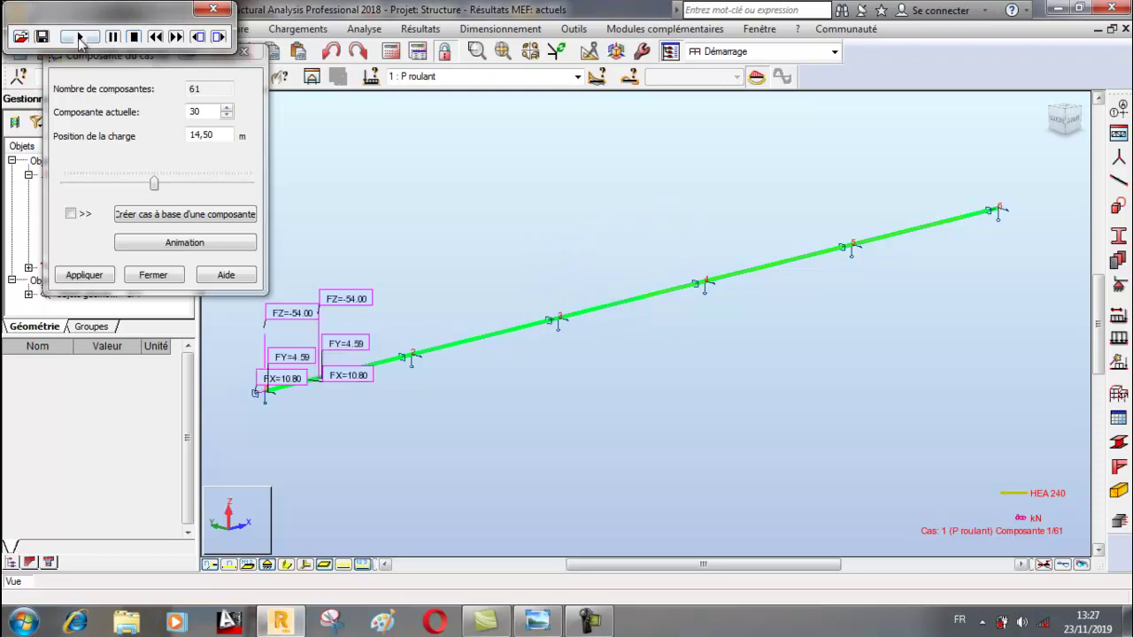
{"action": "left_click", "coordinate": [80, 39]}
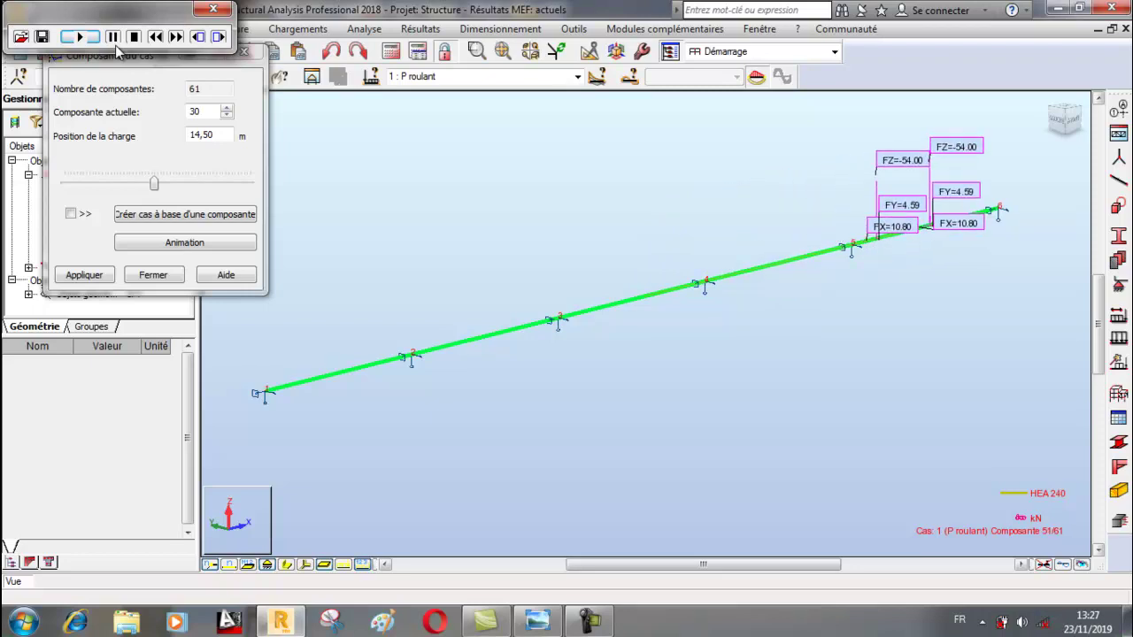
{"action": "left_click", "coordinate": [204, 14]}
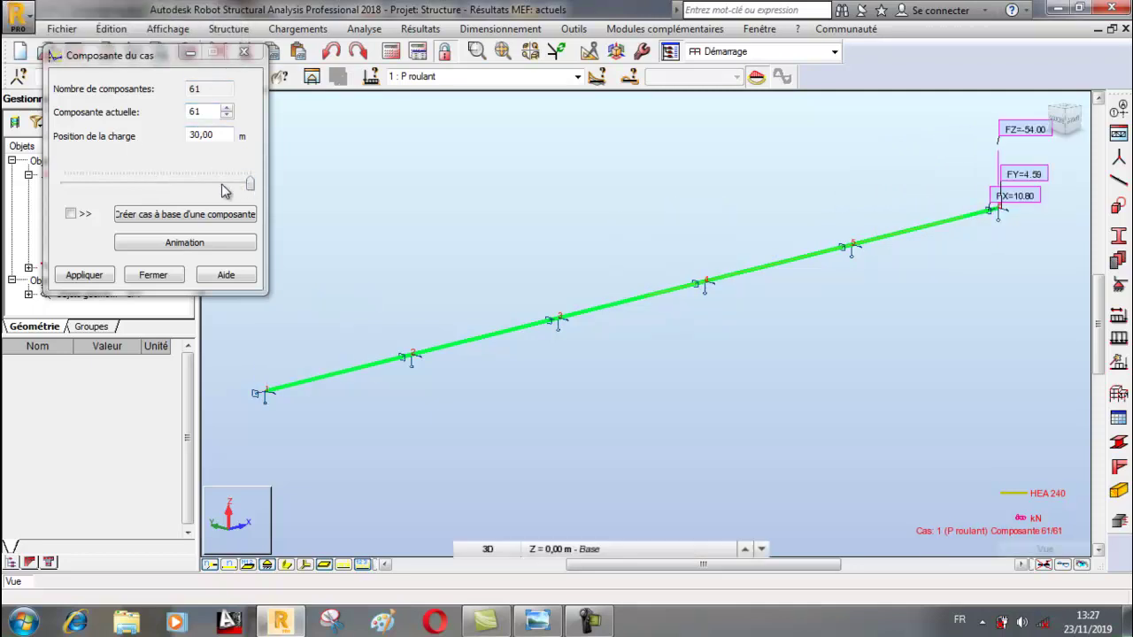